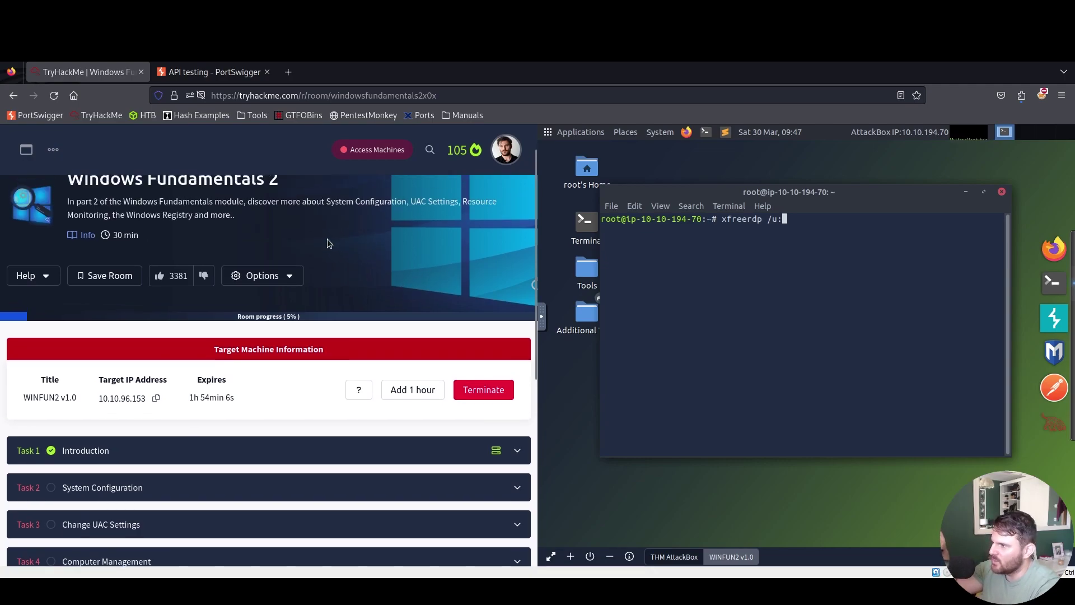
Expand Task 2 System Configuration and switch the split view to the WINFUN2 Windows desktop
{"action": "scroll", "coordinate": [194, 286], "scroll_direction": "down", "scroll_amount": 4}
{"action": "left_click", "coordinate": [193, 282]}
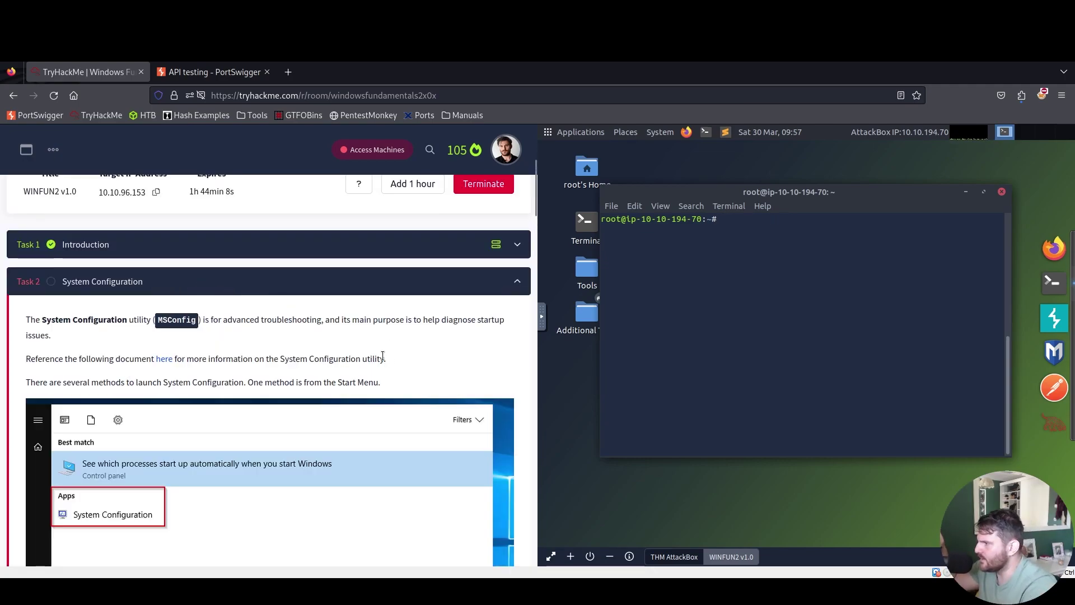
{"action": "scroll", "coordinate": [364, 358], "scroll_direction": "down", "scroll_amount": 1}
{"action": "scroll", "coordinate": [349, 364], "scroll_direction": "down", "scroll_amount": 1}
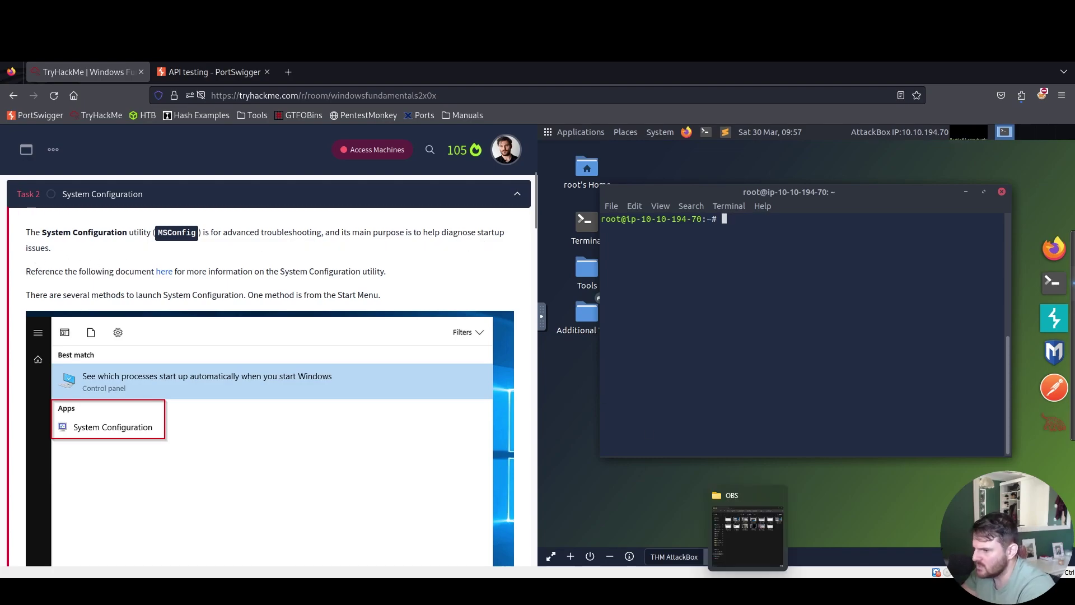
{"action": "left_click", "coordinate": [731, 557]}
{"action": "scroll", "coordinate": [144, 241], "scroll_direction": "down", "scroll_amount": 1}
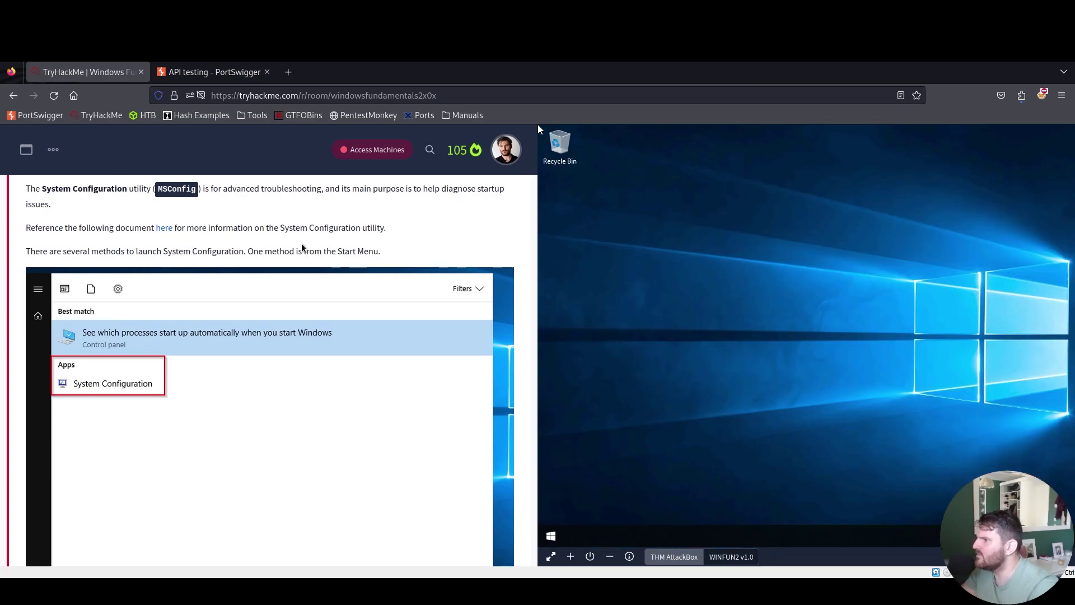
{"action": "left_click", "coordinate": [164, 228]}
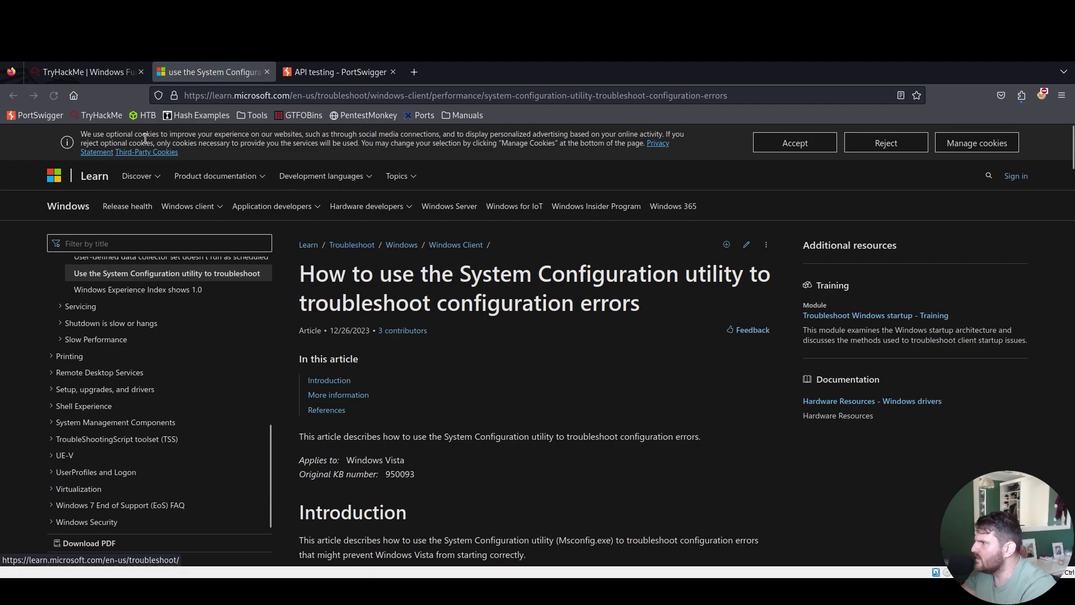
{"action": "scroll", "coordinate": [462, 360], "scroll_direction": "down", "scroll_amount": 5}
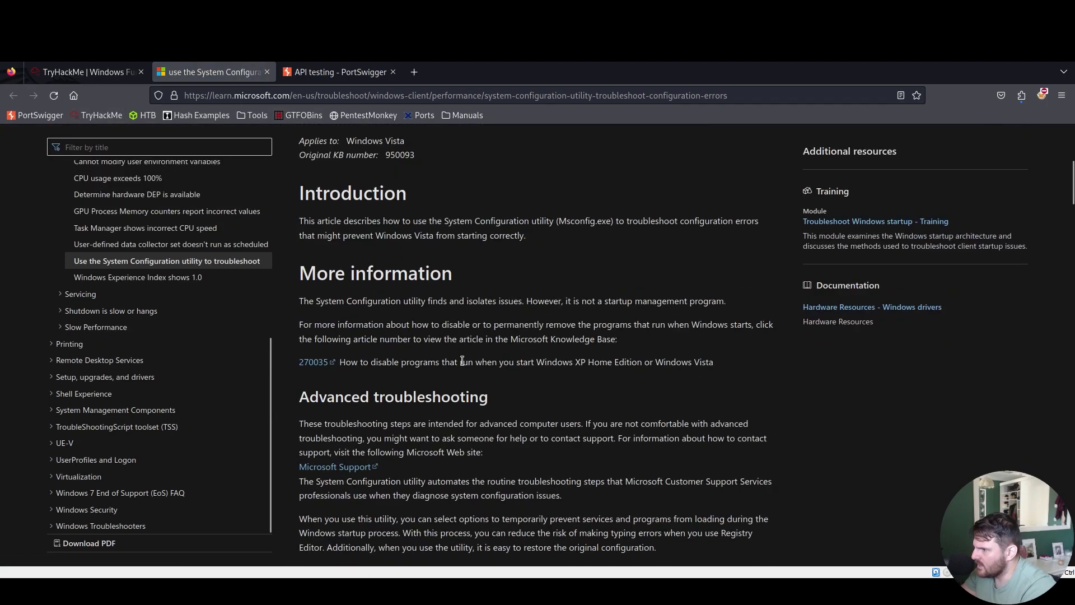
{"action": "scroll", "coordinate": [462, 361], "scroll_direction": "down", "scroll_amount": 15}
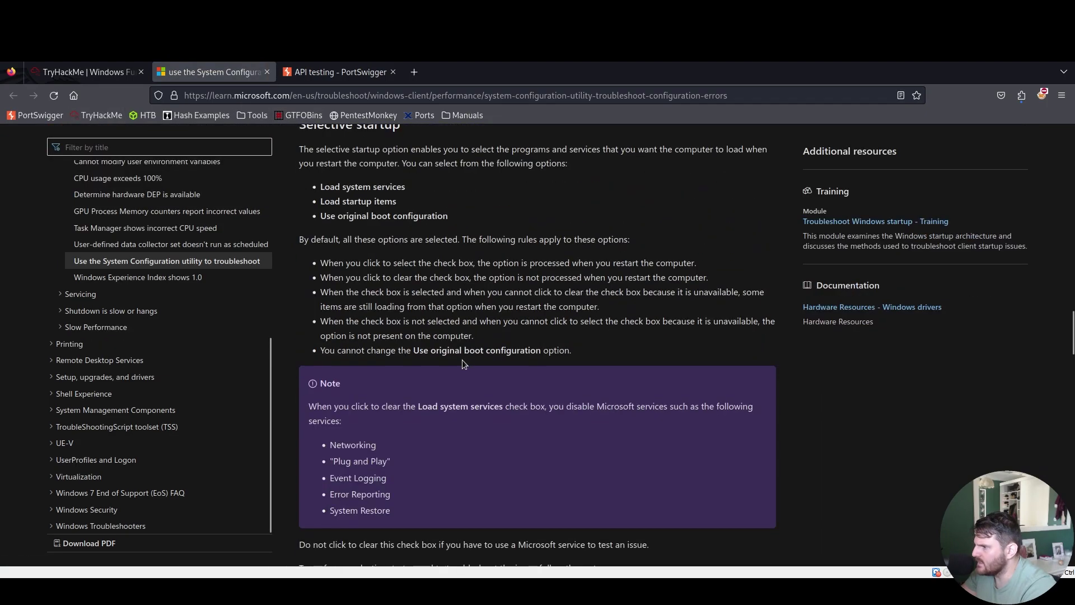
{"action": "scroll", "coordinate": [462, 361], "scroll_direction": "down", "scroll_amount": 6}
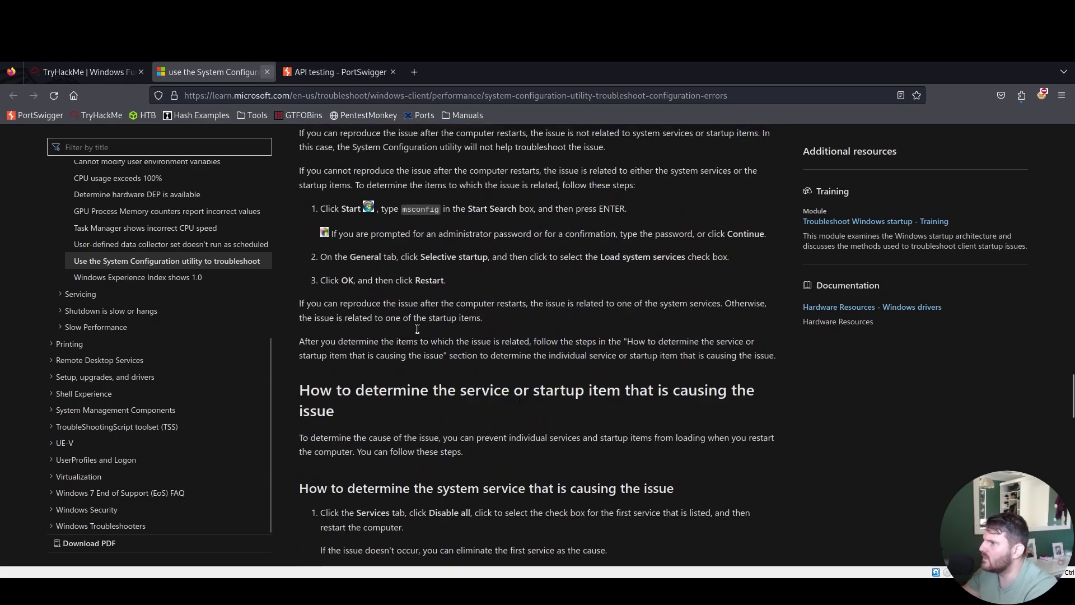
{"action": "key", "text": "ctrl+w"}
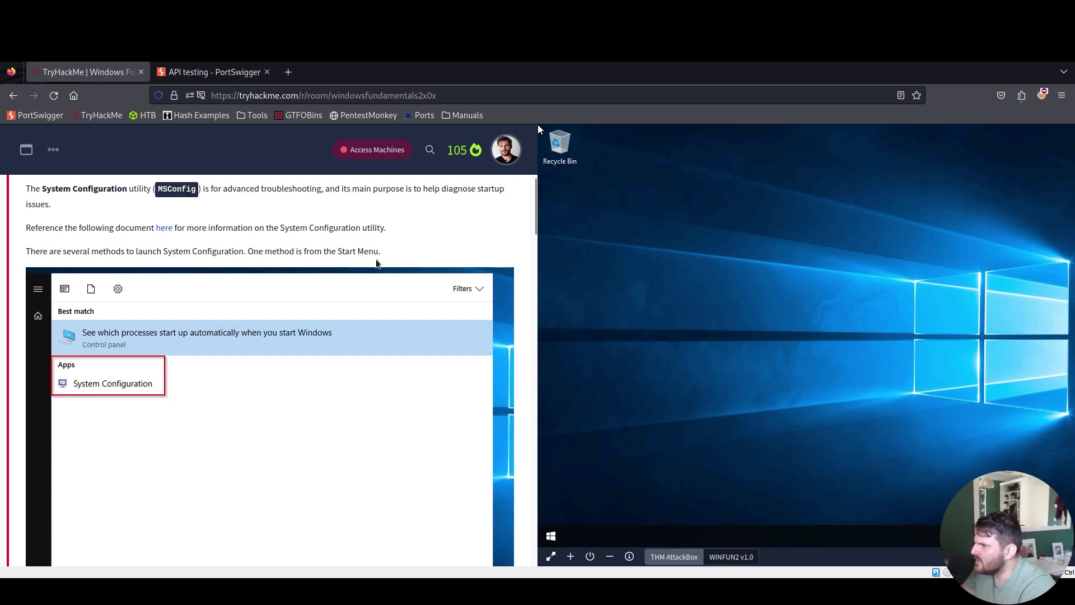
{"action": "scroll", "coordinate": [386, 269], "scroll_direction": "down", "scroll_amount": 1}
{"action": "left_click", "coordinate": [551, 535]}
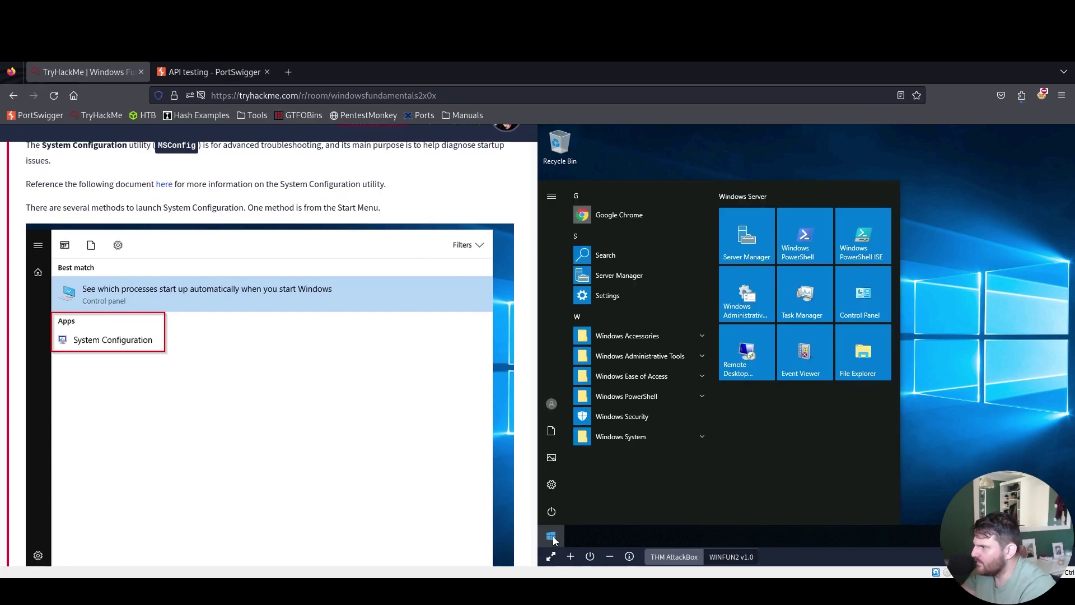
{"action": "type", "text": "system "}
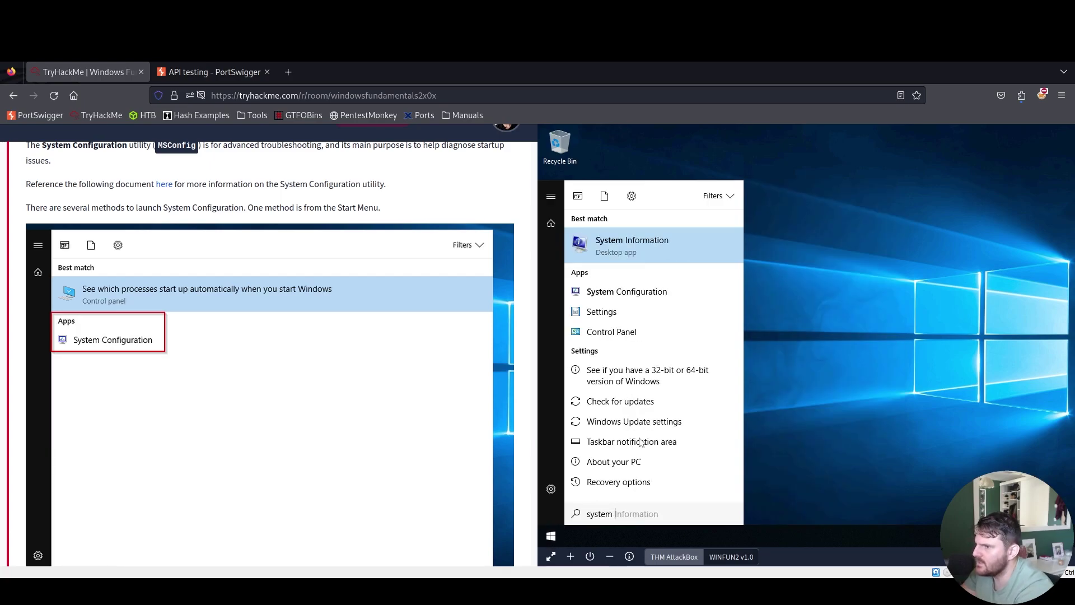
{"action": "type", "text": "configuration"}
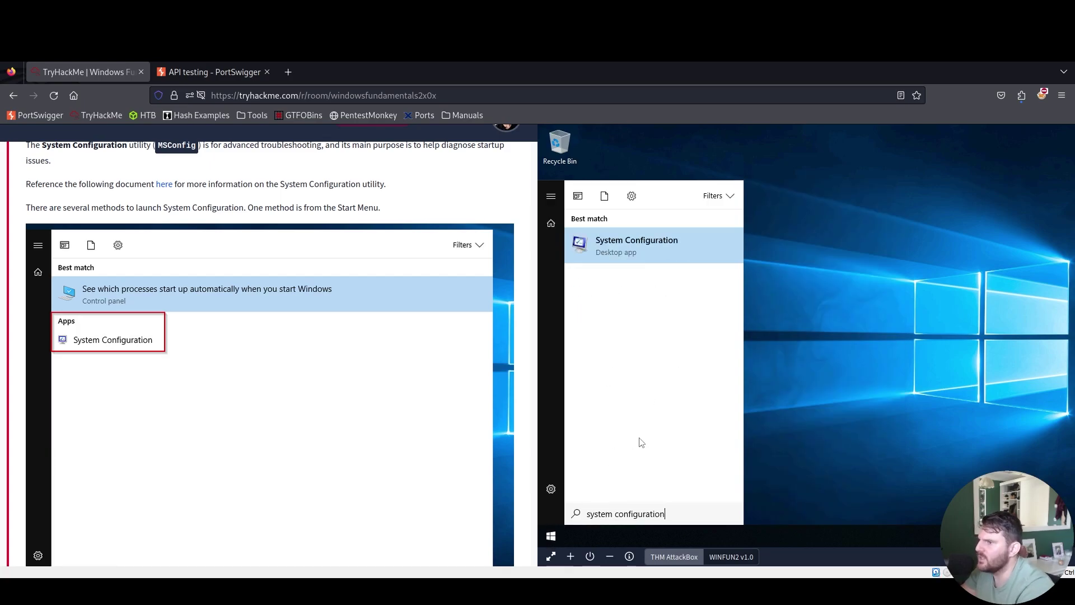
{"action": "scroll", "coordinate": [235, 339], "scroll_direction": "down", "scroll_amount": 4}
{"action": "key", "text": "ctrl+a"}
{"action": "key", "text": "BackSpace"}
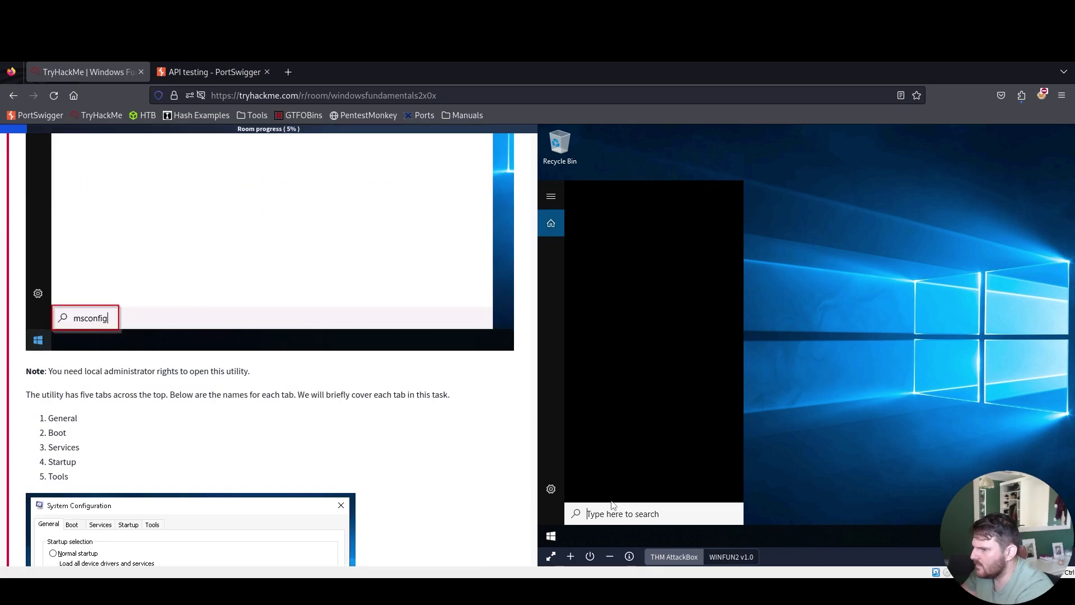
{"action": "type", "text": "msconfig"}
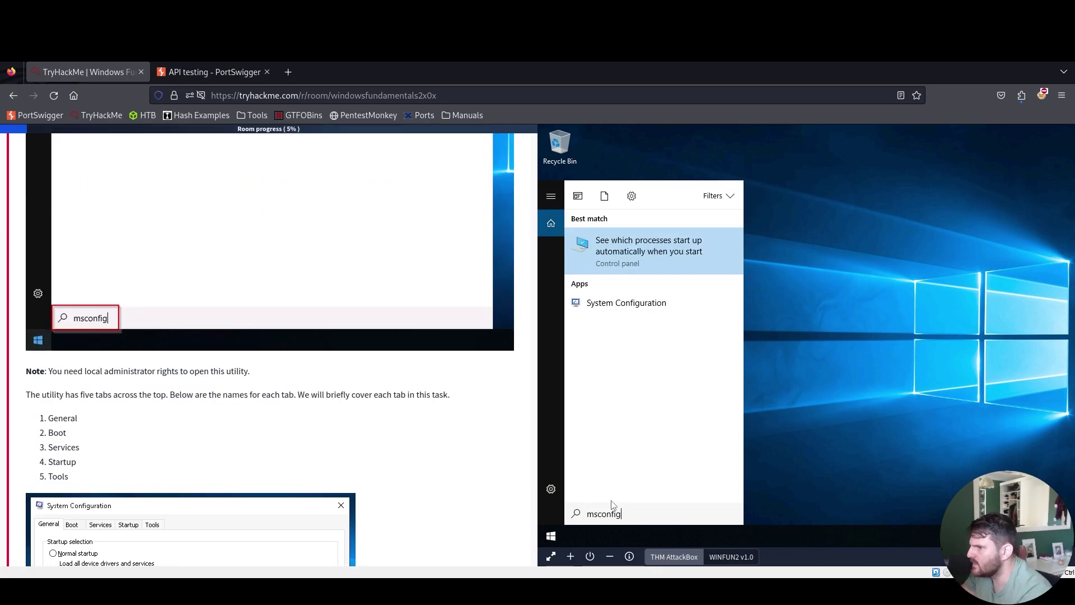
{"action": "key", "text": "Down"}
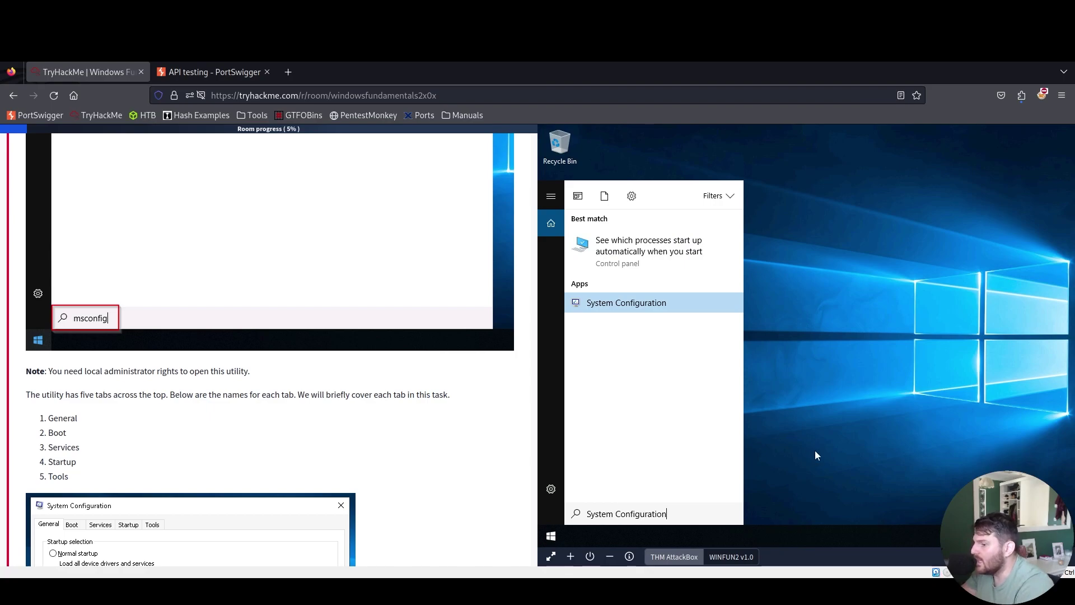
{"action": "key", "text": "Return"}
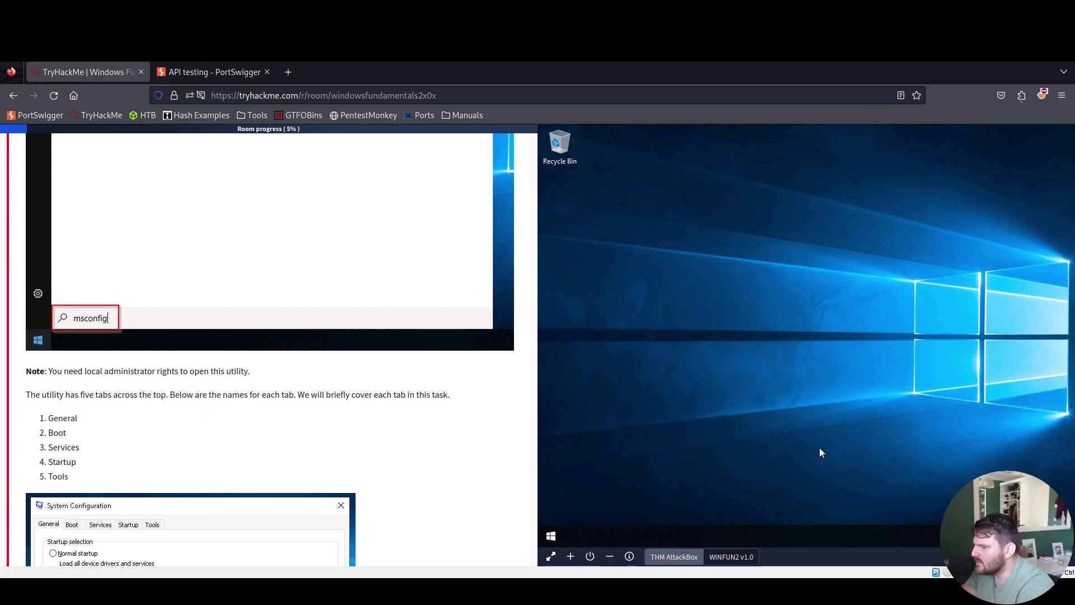
Launch System Configuration in the VM with msconfig from the Run dialog, then close it
{"action": "left_click", "coordinate": [551, 536]}
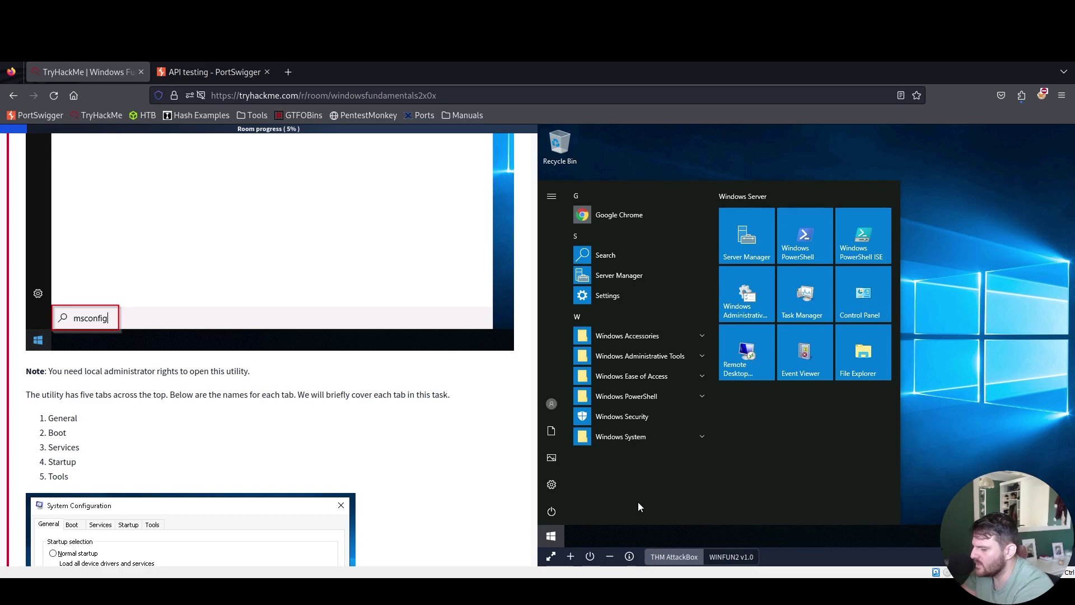
{"action": "type", "text": "run"}
{"action": "key", "text": "Return"}
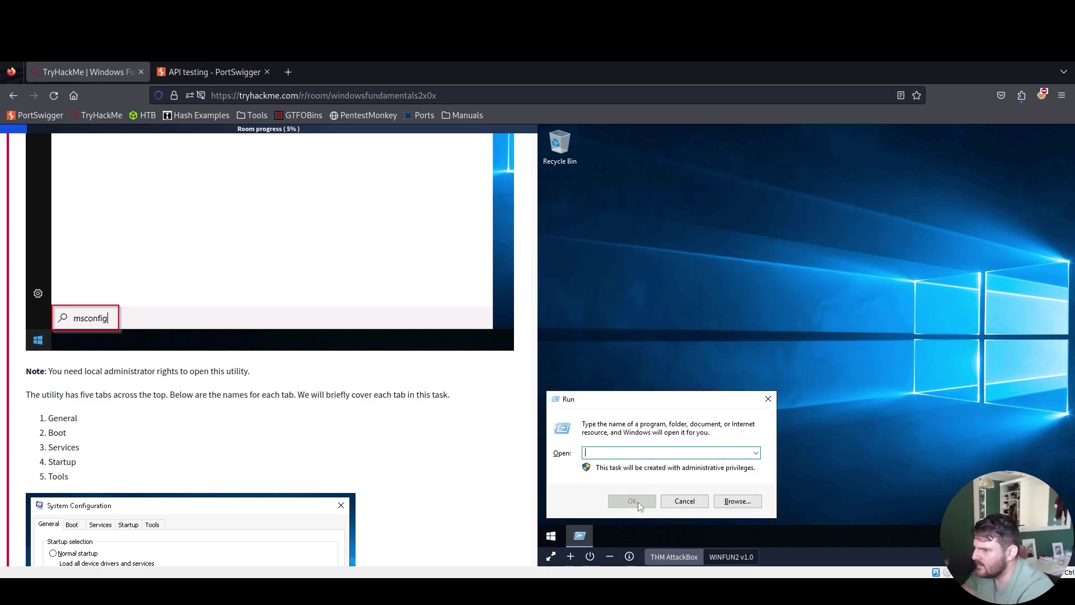
{"action": "type", "text": "msconfig"}
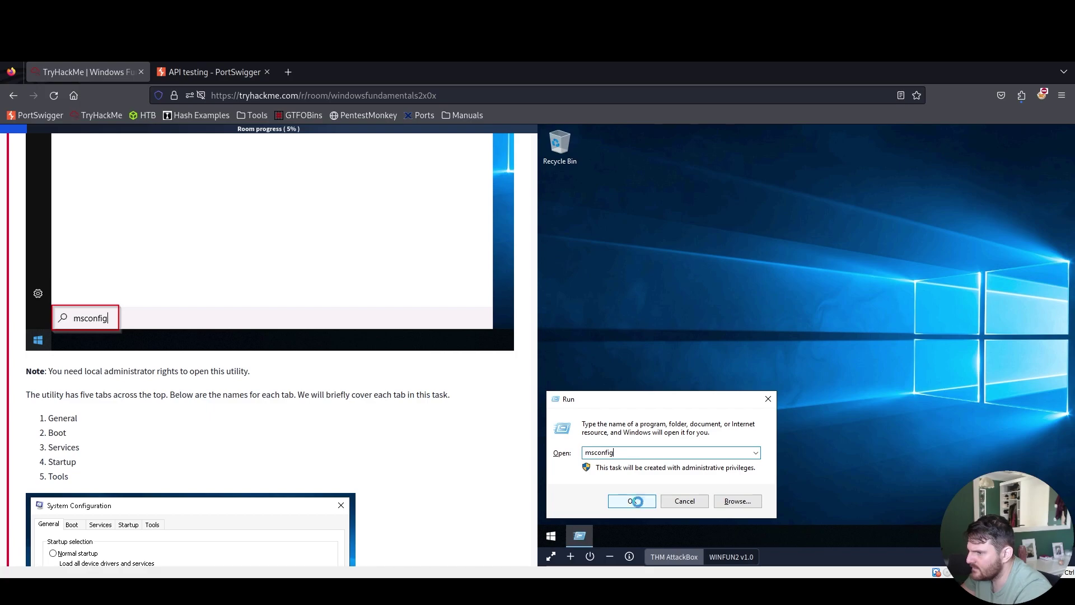
{"action": "left_click", "coordinate": [638, 504]}
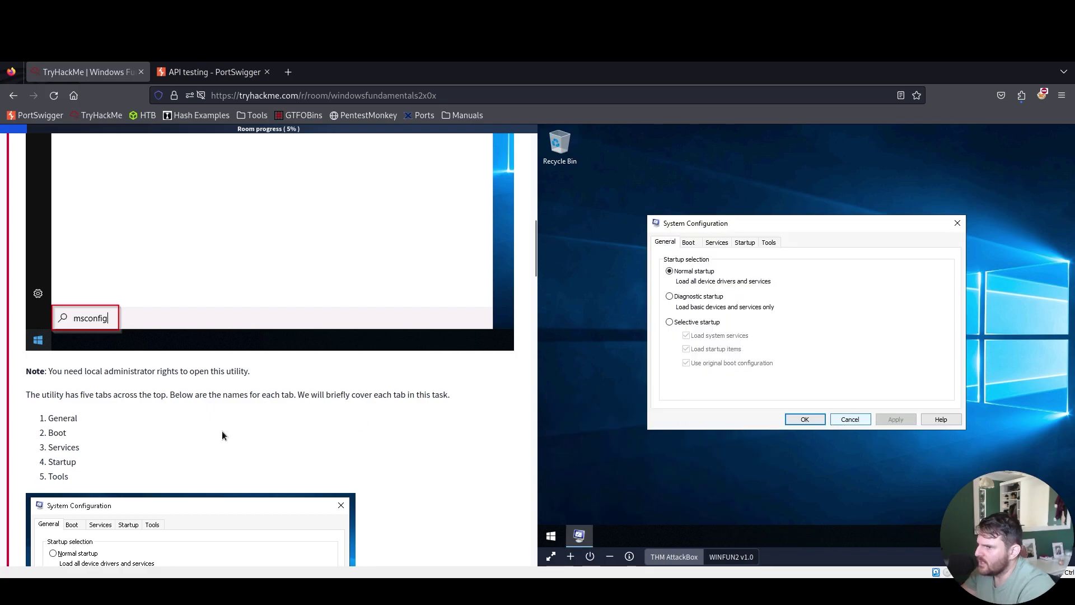
{"action": "scroll", "coordinate": [228, 406], "scroll_direction": "down", "scroll_amount": 3}
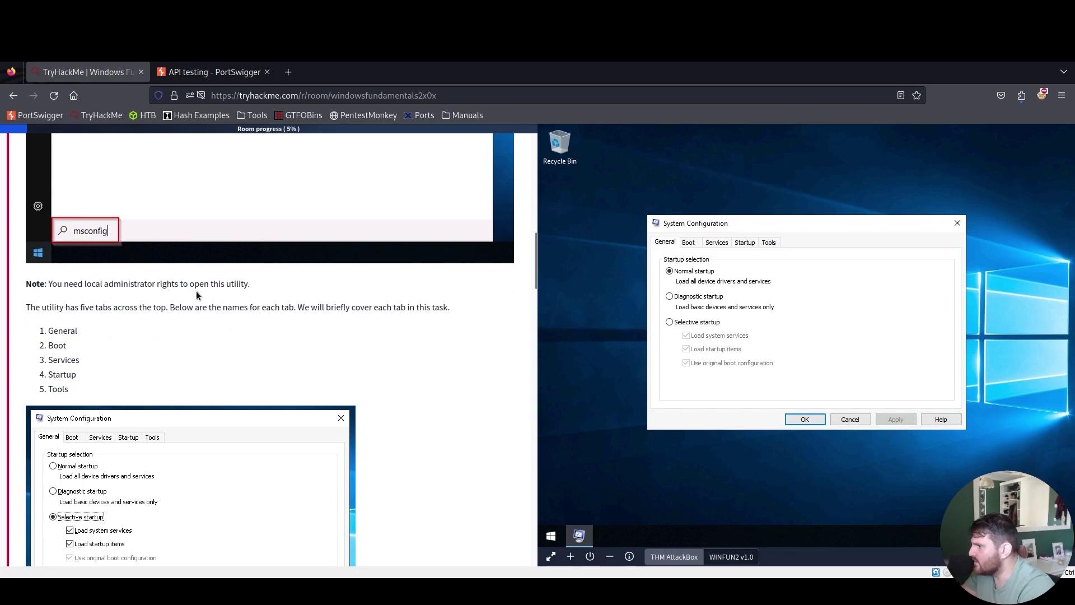
{"action": "left_click", "coordinate": [957, 223]}
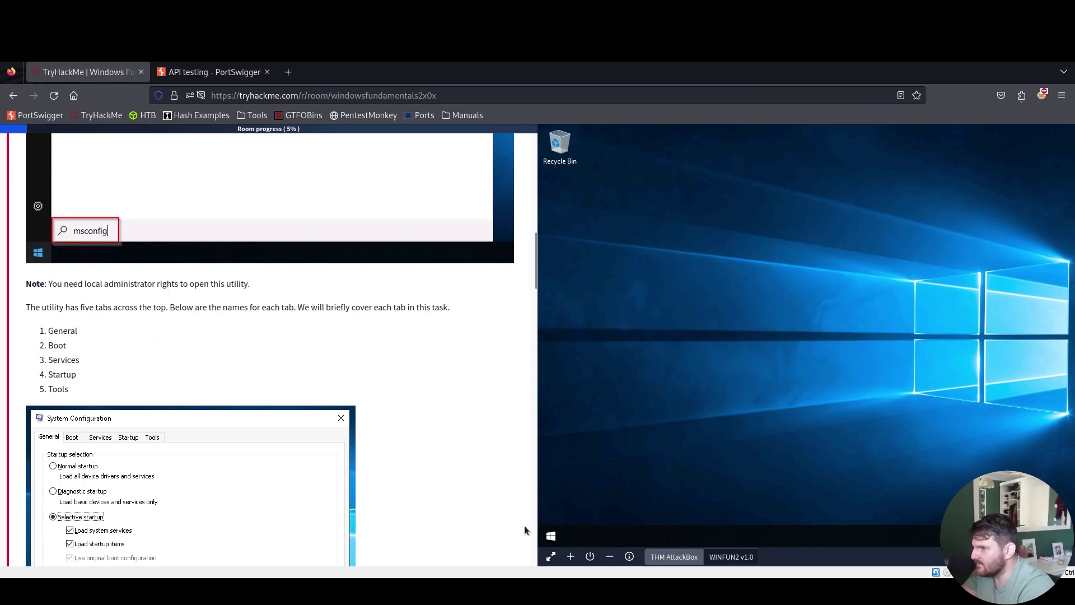
Relaunch msconfig from the Run dialog and briefly highlight the administrator-rights note
{"action": "left_click", "coordinate": [558, 533]}
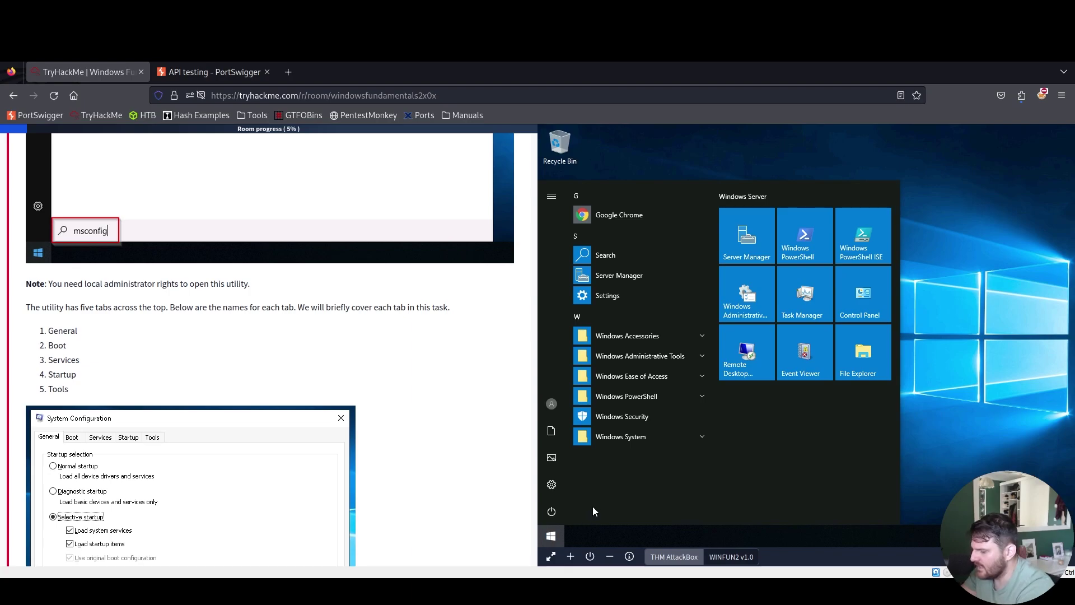
{"action": "type", "text": "run"}
{"action": "key", "text": "Return"}
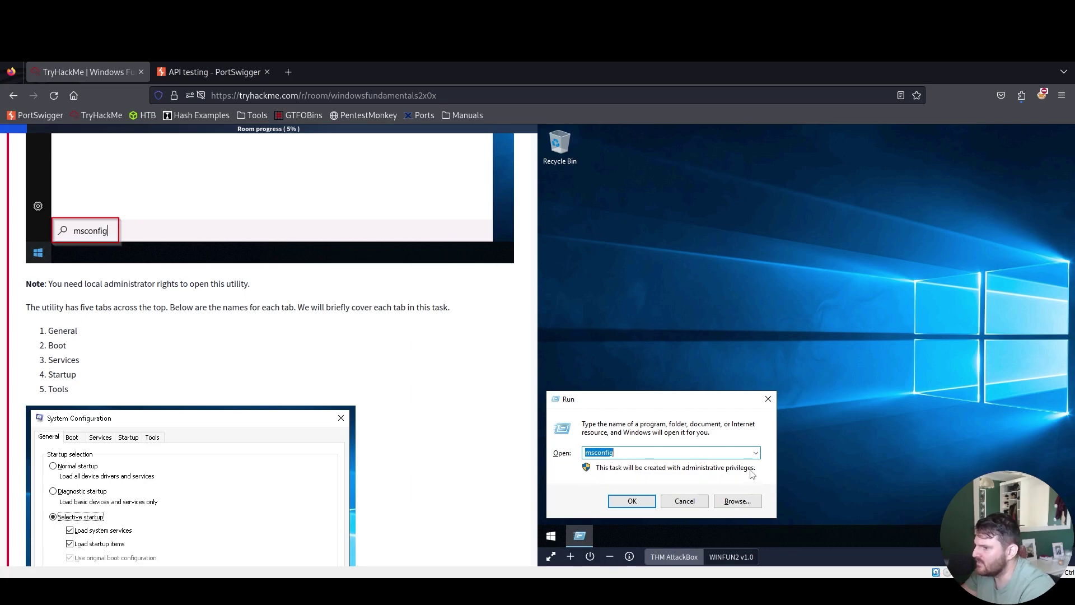
{"action": "left_click", "coordinate": [632, 500]}
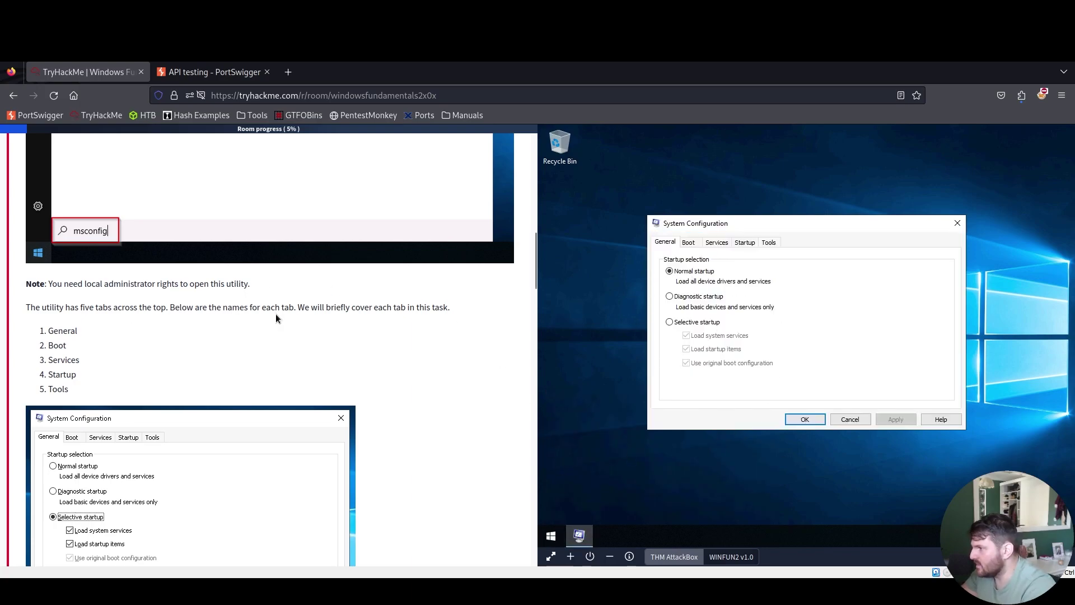
{"action": "left_click_drag", "start_coordinate": [105, 284], "coordinate": [235, 283]}
{"action": "left_click", "coordinate": [359, 374]}
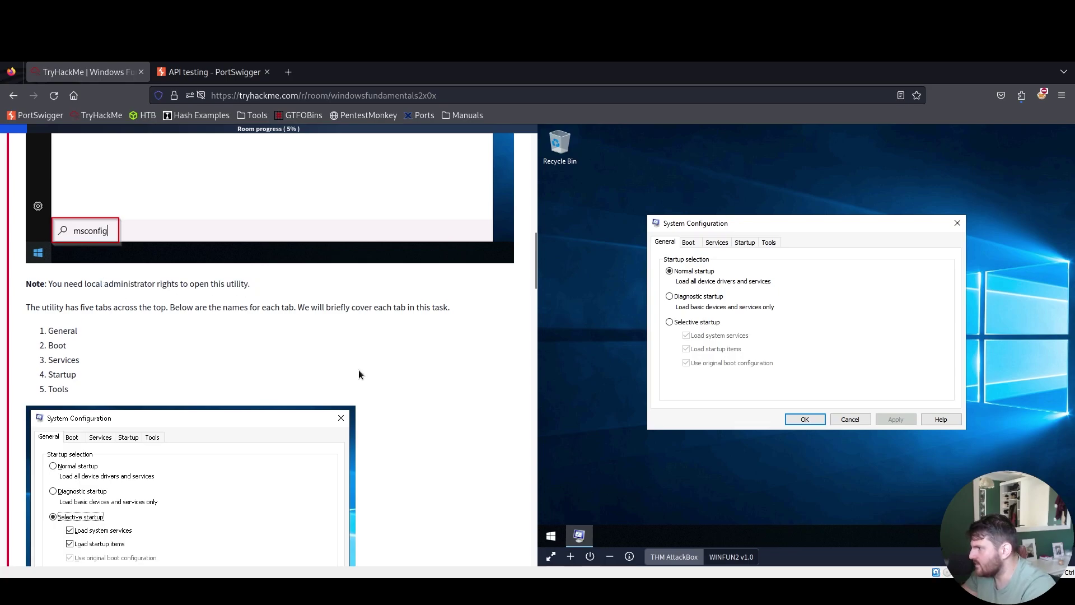
Browse the Boot, Services, Startup and Tools tabs of System Configuration, then return to General
{"action": "scroll", "coordinate": [269, 386], "scroll_direction": "down", "scroll_amount": 3}
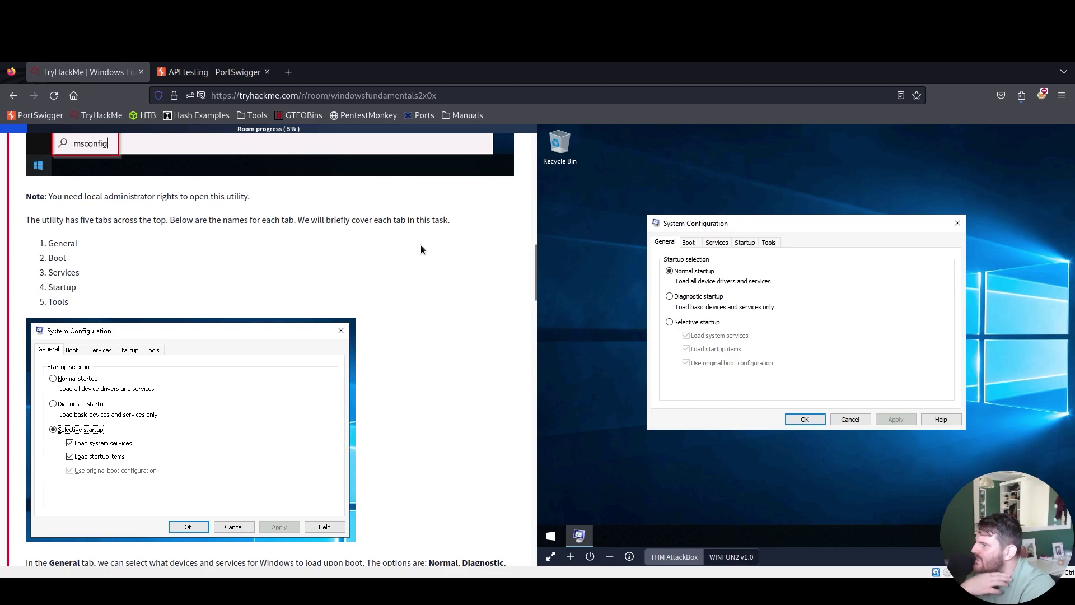
{"action": "left_click", "coordinate": [689, 243]}
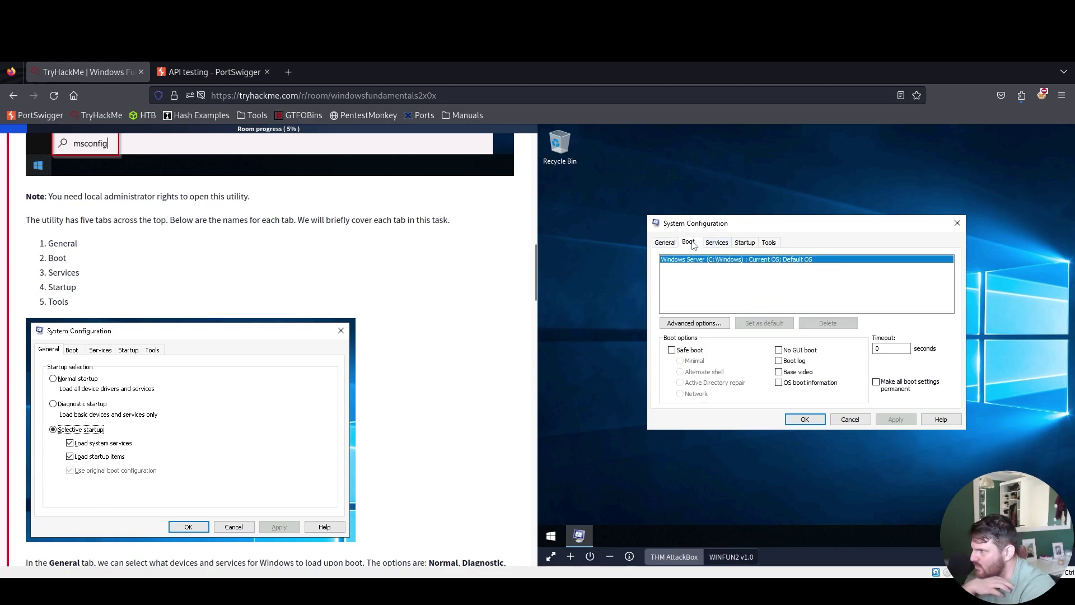
{"action": "left_click", "coordinate": [716, 242]}
{"action": "left_click", "coordinate": [753, 246]}
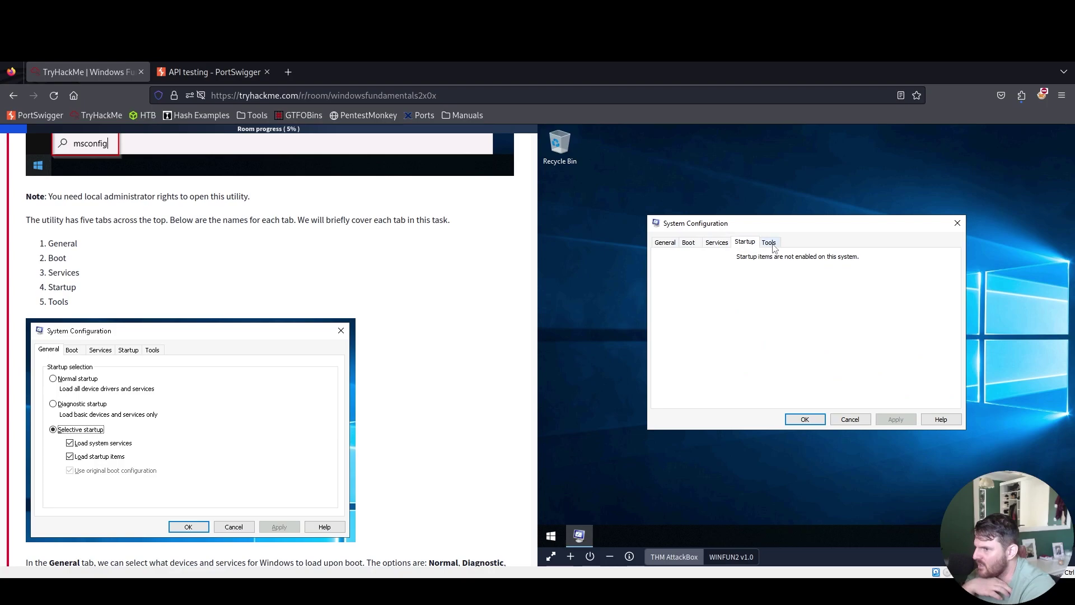
{"action": "left_click", "coordinate": [771, 245]}
{"action": "scroll", "coordinate": [328, 329], "scroll_direction": "down", "scroll_amount": 3}
{"action": "key", "text": "ctrl+Tab"}
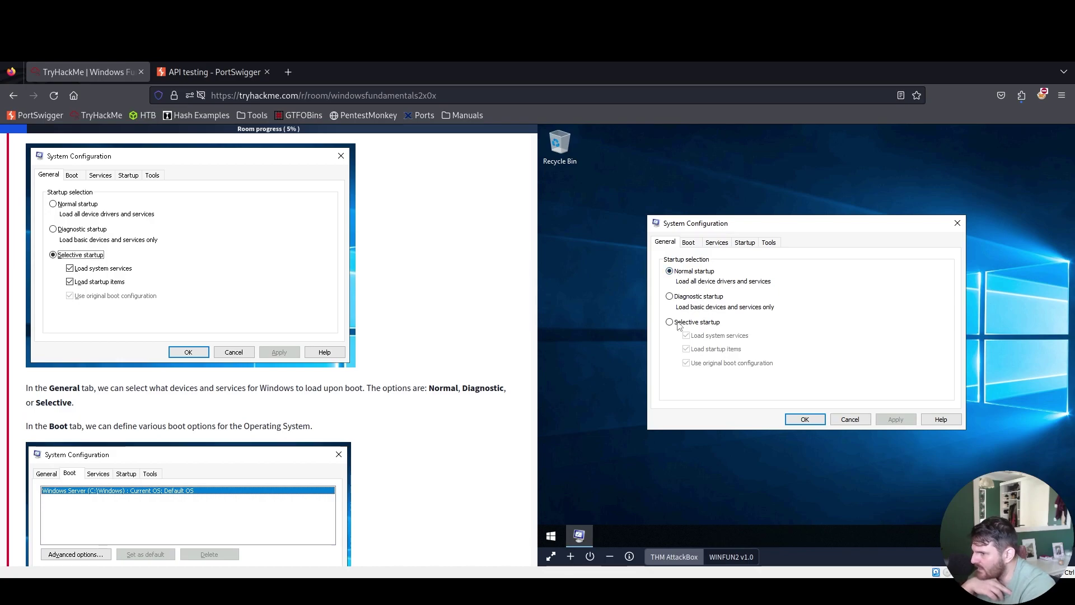
Show the Boot tab and highlight the tutorial's Boot description sentence
{"action": "scroll", "coordinate": [234, 423], "scroll_direction": "down", "scroll_amount": 3}
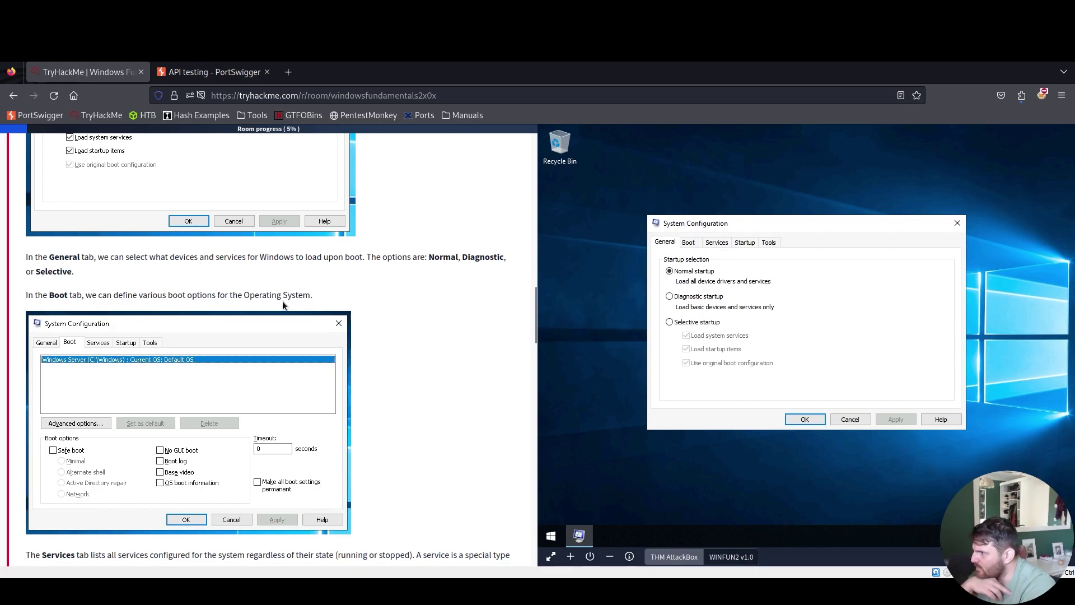
{"action": "left_click", "coordinate": [688, 242]}
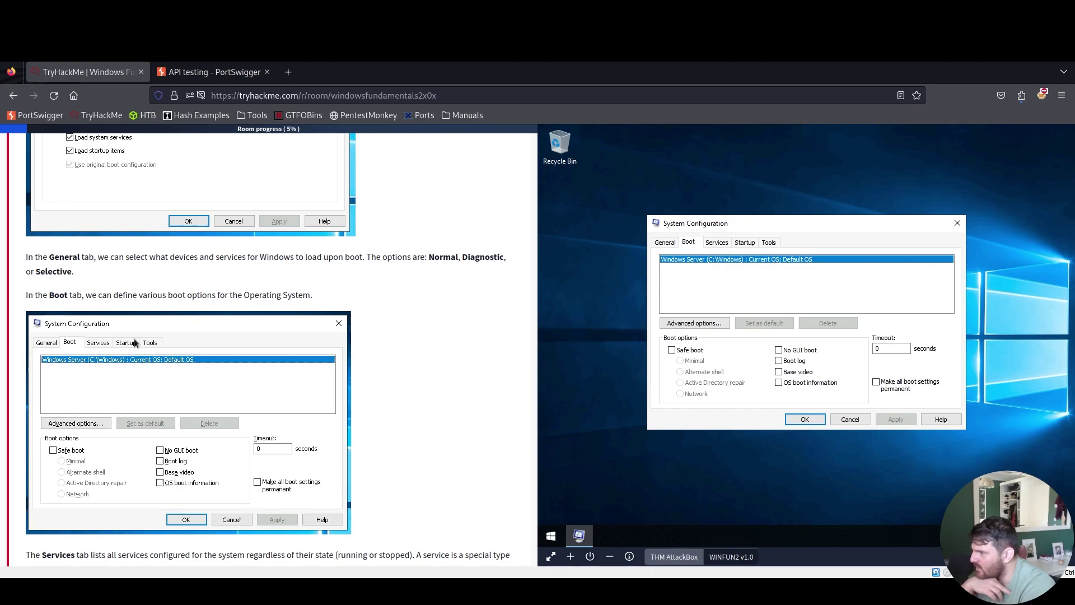
{"action": "left_click_drag", "start_coordinate": [113, 295], "coordinate": [435, 310]}
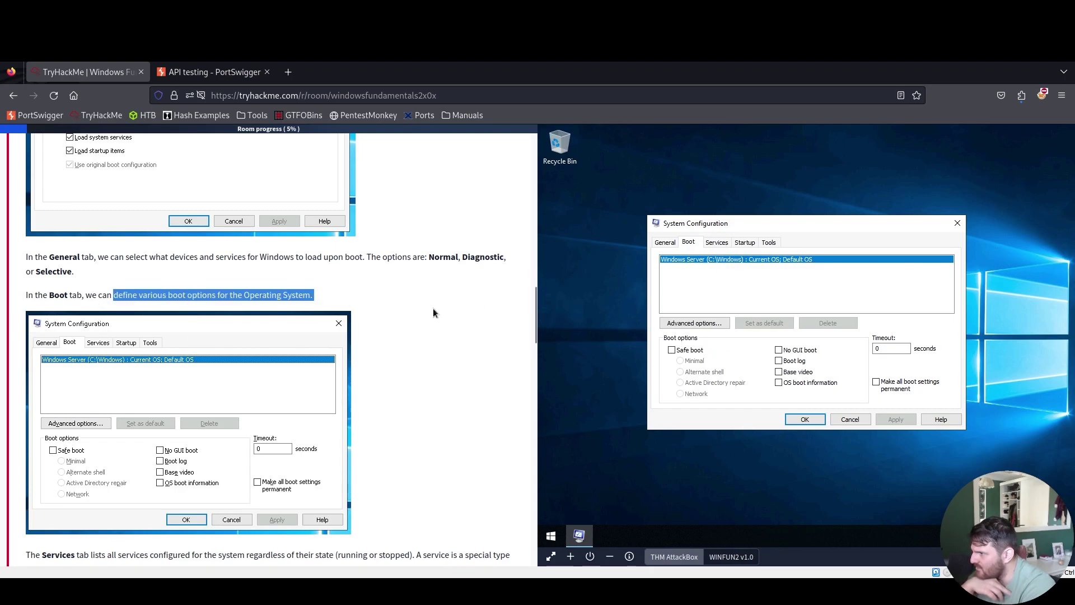
{"action": "left_click", "coordinate": [478, 392]}
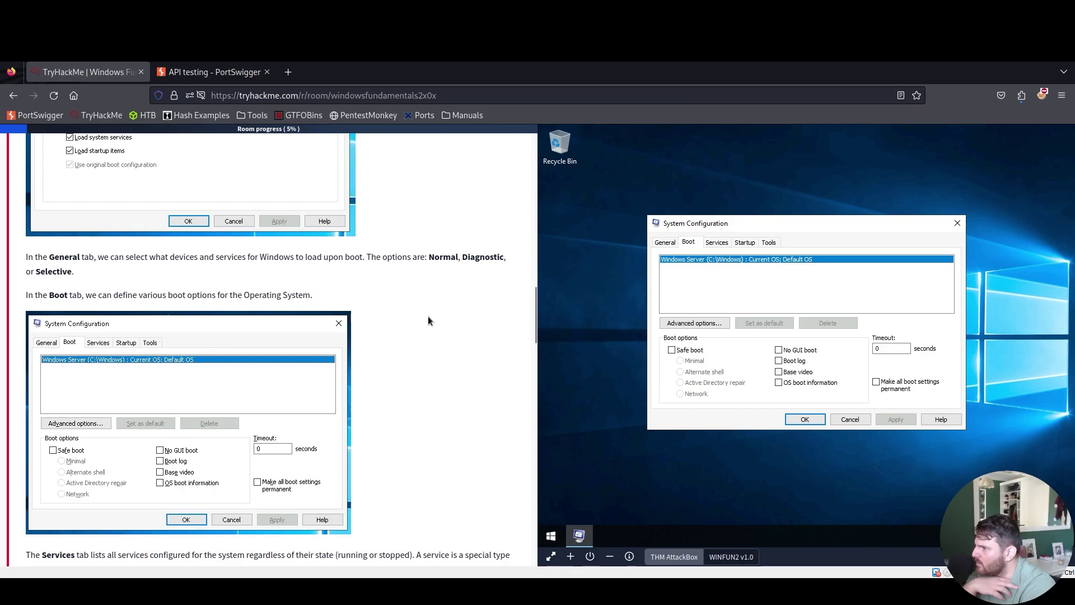
{"action": "scroll", "coordinate": [436, 357], "scroll_direction": "down", "scroll_amount": 2}
{"action": "scroll", "coordinate": [437, 361], "scroll_direction": "down", "scroll_amount": 1}
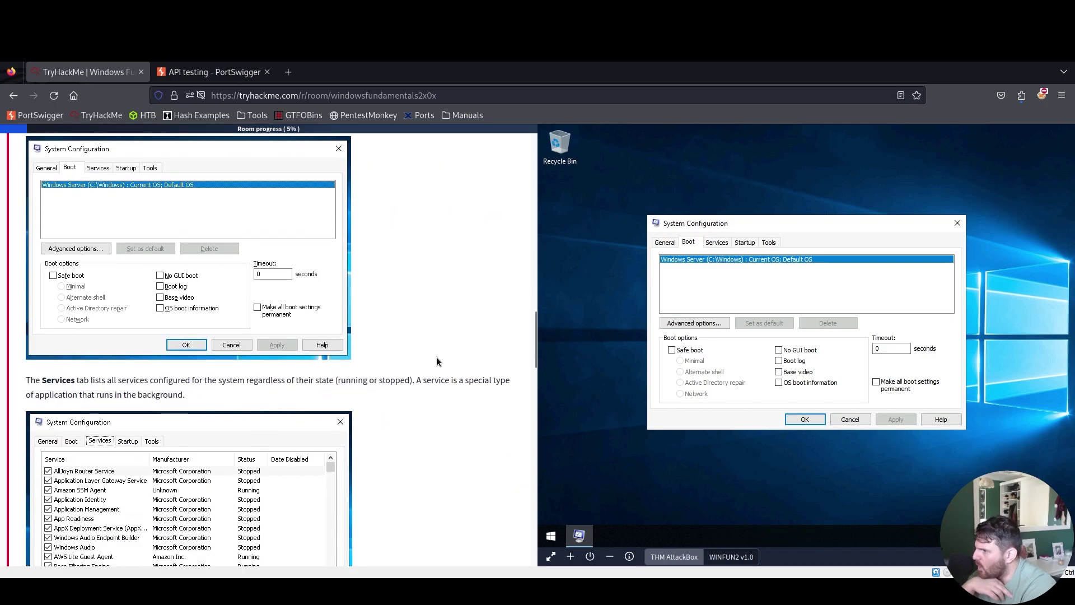
Show the Services tab, move the window up-left, and sort services by Status
{"action": "left_click", "coordinate": [717, 242]}
{"action": "scroll", "coordinate": [246, 349], "scroll_direction": "down", "scroll_amount": 3}
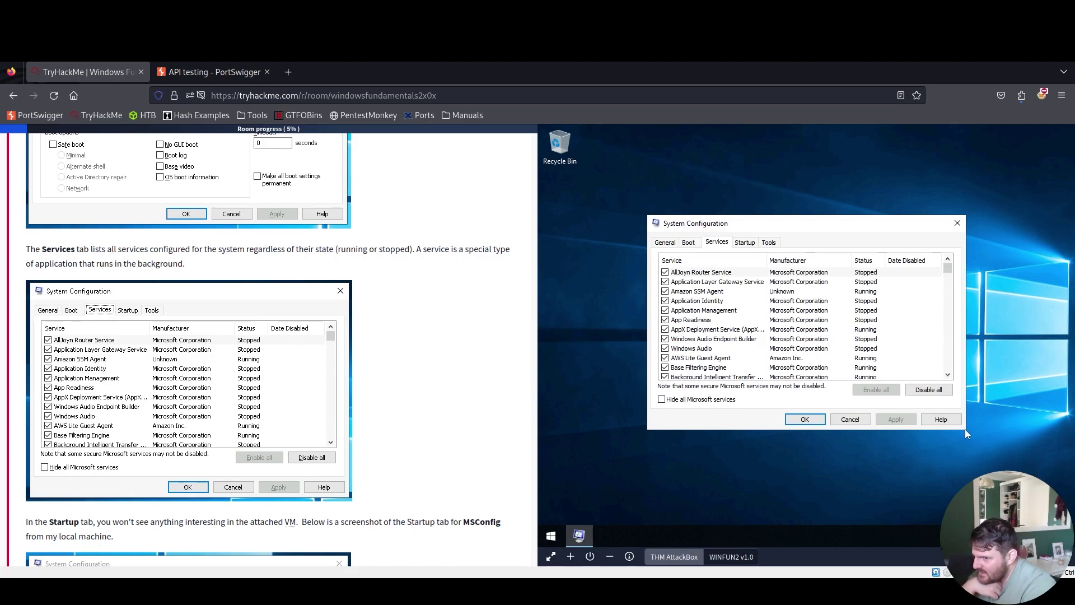
{"action": "left_click_drag", "start_coordinate": [896, 222], "coordinate": [858, 208]}
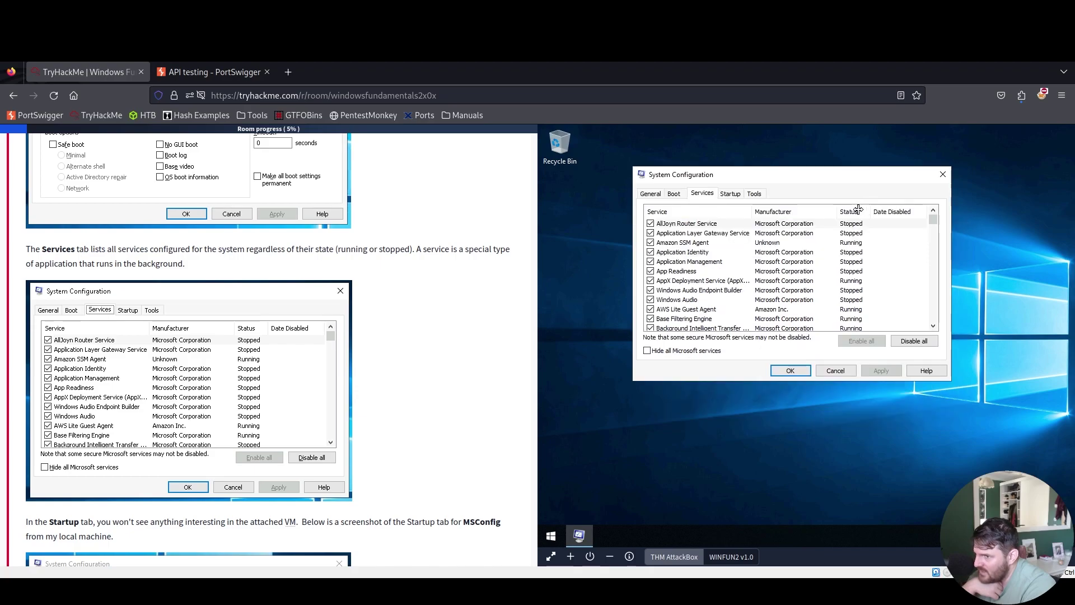
{"action": "left_click", "coordinate": [855, 211]}
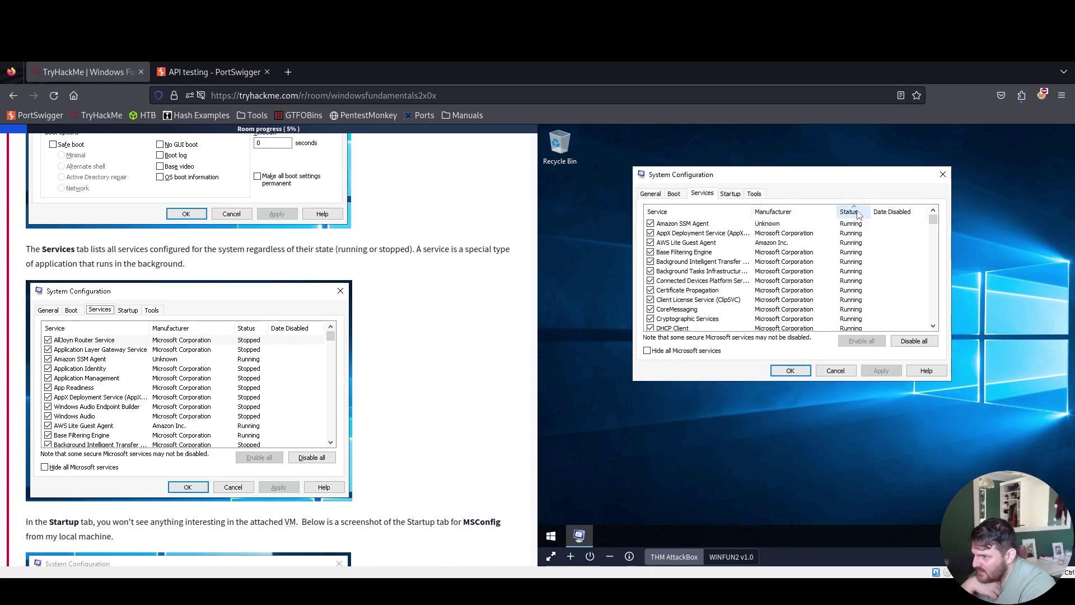
{"action": "scroll", "coordinate": [859, 214], "scroll_direction": "down", "scroll_amount": 10}
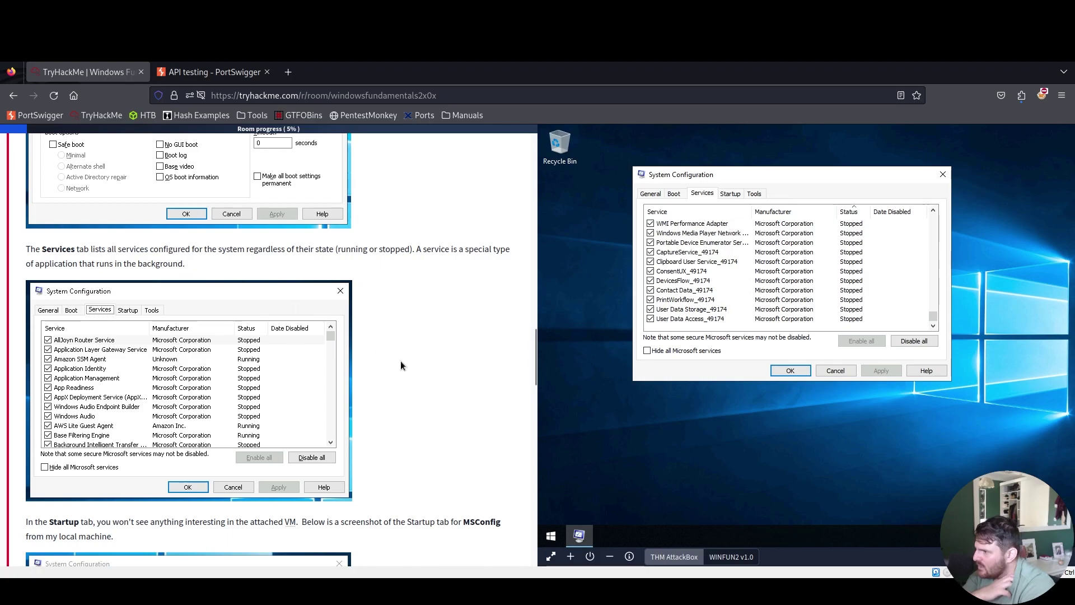
Switch to the Startup tab, showing startup items not enabled, while scrolling the tutorial to Tools
{"action": "scroll", "coordinate": [401, 360], "scroll_direction": "down", "scroll_amount": 5}
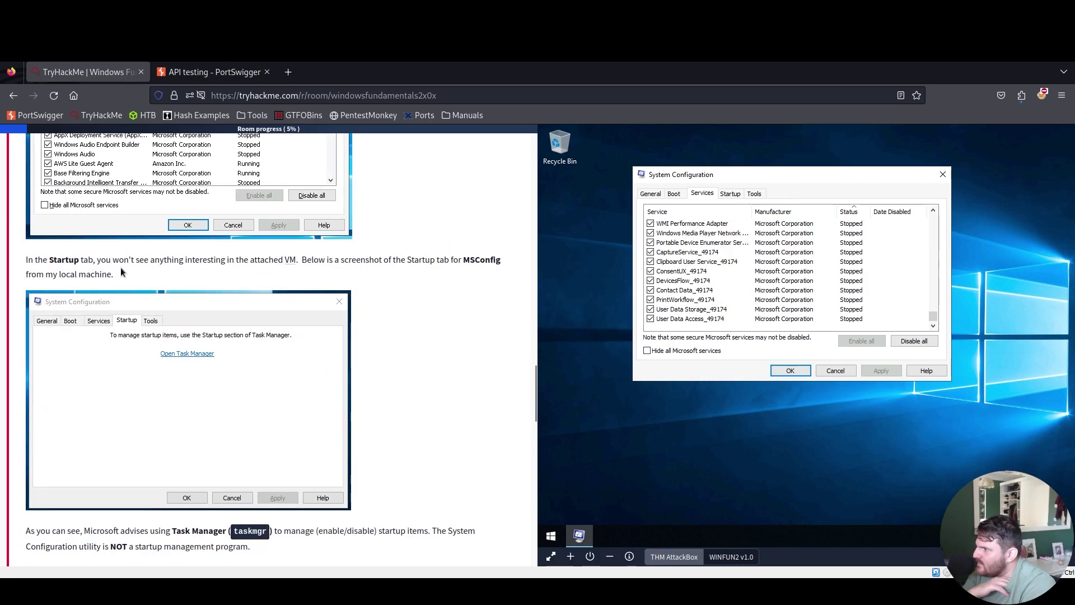
{"action": "left_click", "coordinate": [730, 193]}
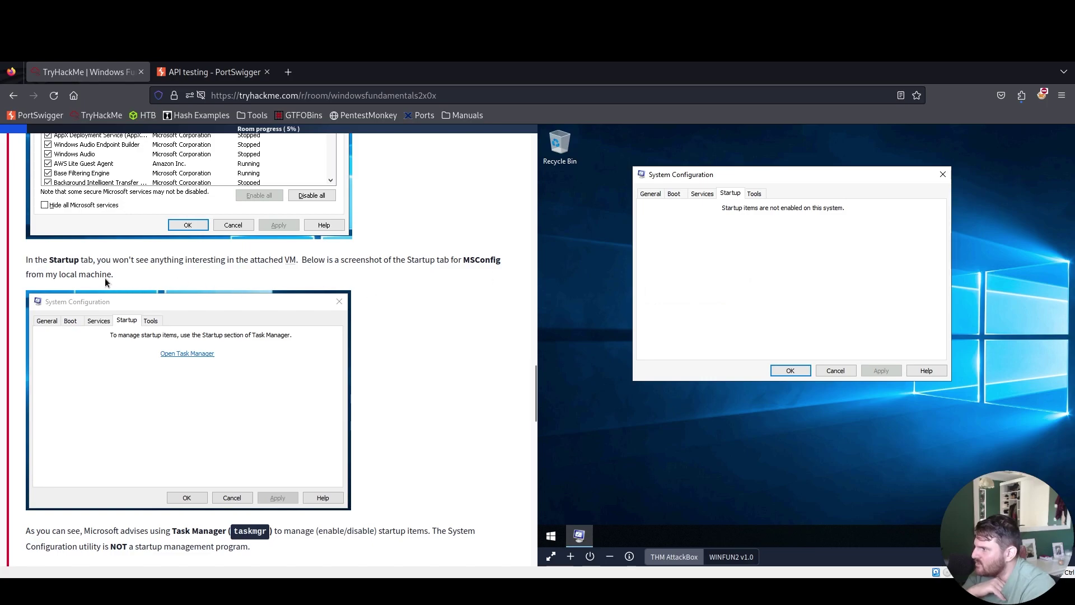
{"action": "scroll", "coordinate": [162, 237], "scroll_direction": "down", "scroll_amount": 3}
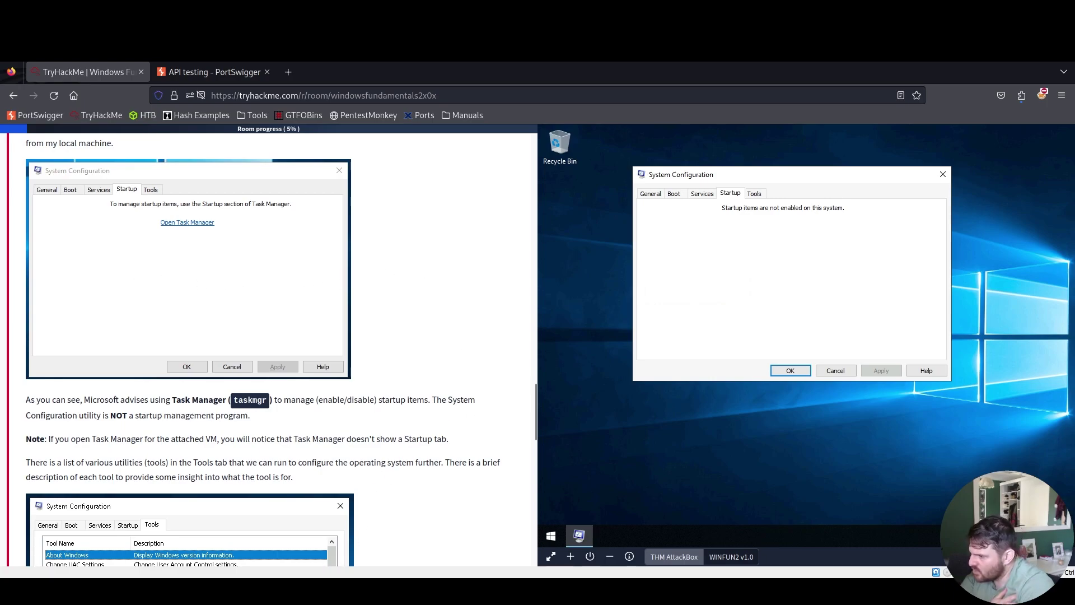
{"action": "mouse_move", "coordinate": [789, 181]}
{"action": "left_mouse_down"}
{"action": "mouse_move", "coordinate": [696, 180]}
{"action": "mouse_move", "coordinate": [788, 181]}
{"action": "left_mouse_up"}
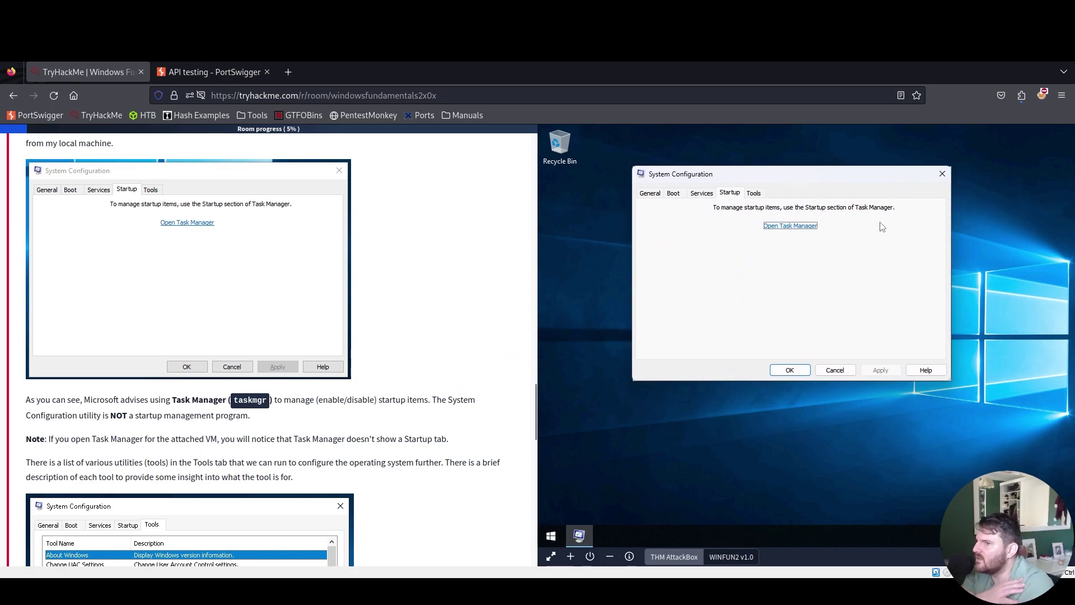
{"action": "scroll", "coordinate": [127, 285], "scroll_direction": "down", "scroll_amount": 2}
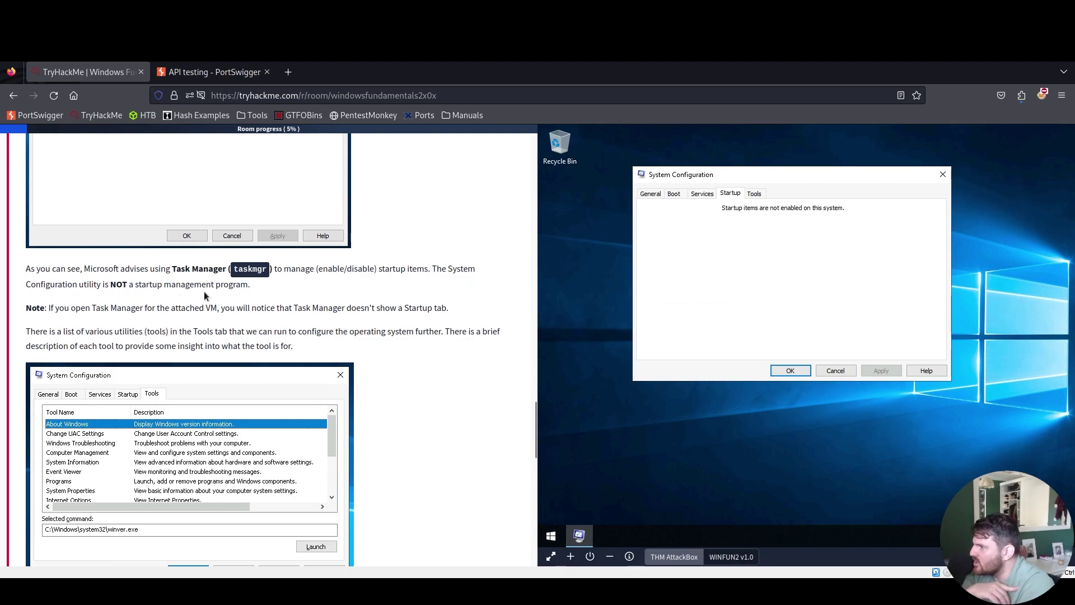
Copy the taskmgr command from the tutorial text
{"action": "left_click", "coordinate": [586, 297]}
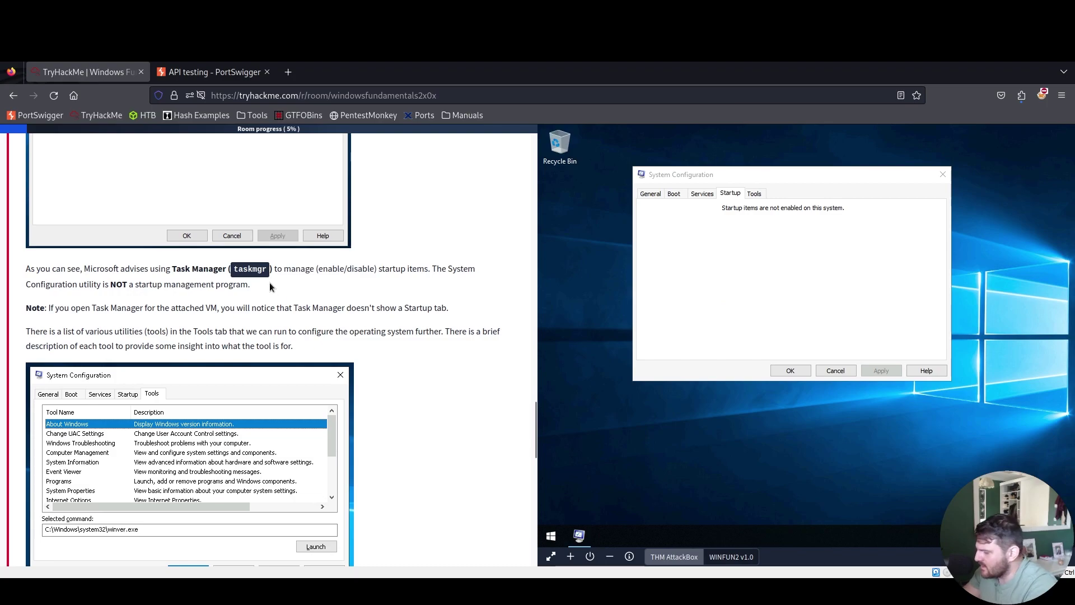
{"action": "left_click_drag", "start_coordinate": [234, 268], "coordinate": [265, 268]}
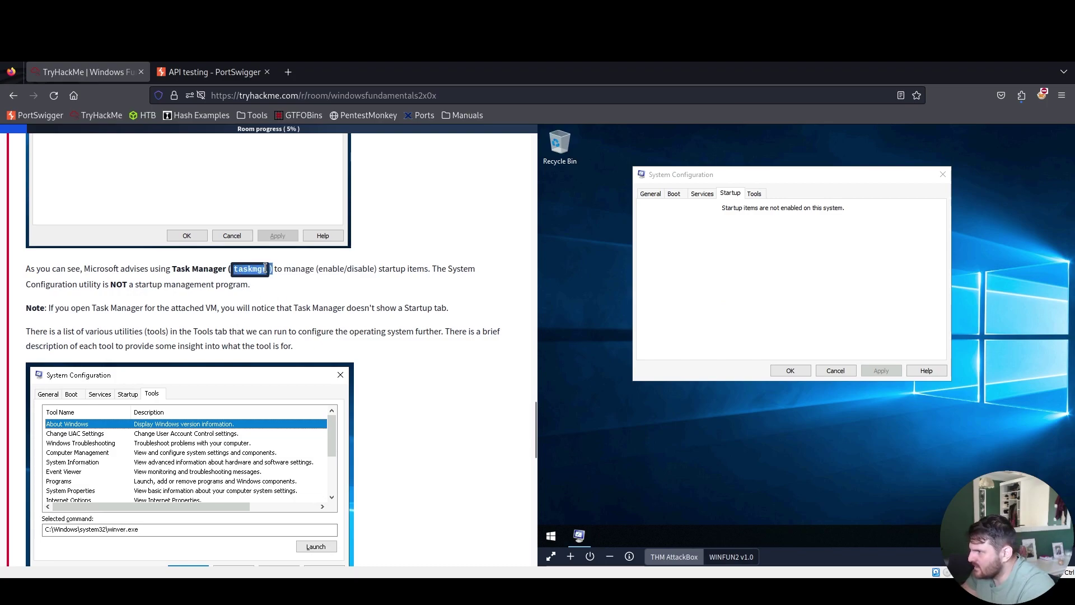
{"action": "right_click", "coordinate": [266, 270]}
{"action": "left_click", "coordinate": [292, 281]}
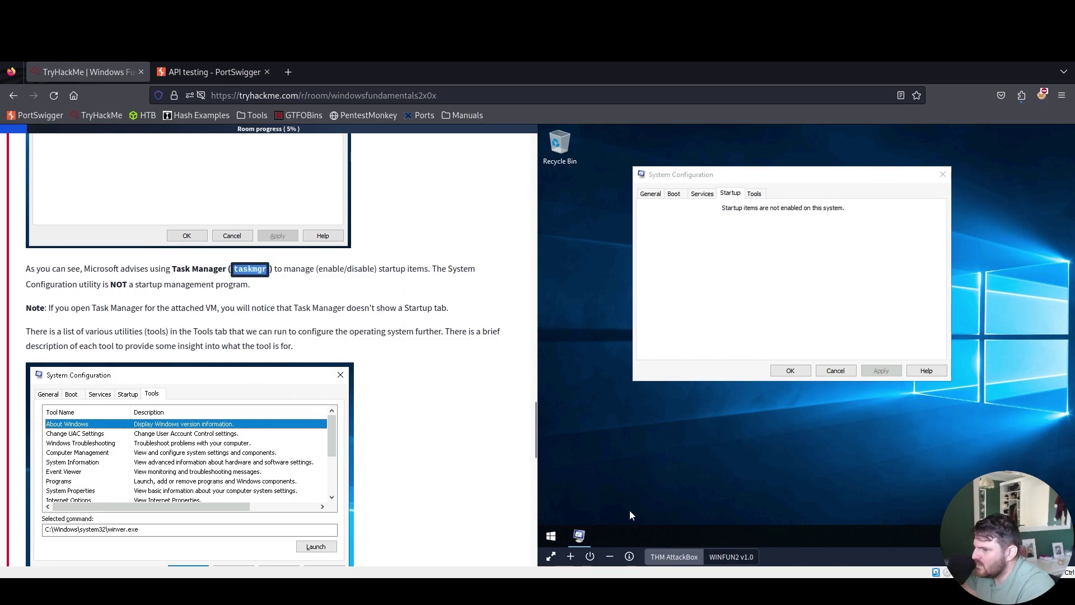
Run taskmgr from the VM's Run dialog, then close Task Manager
{"action": "left_click", "coordinate": [553, 537]}
{"action": "type", "text": "run"}
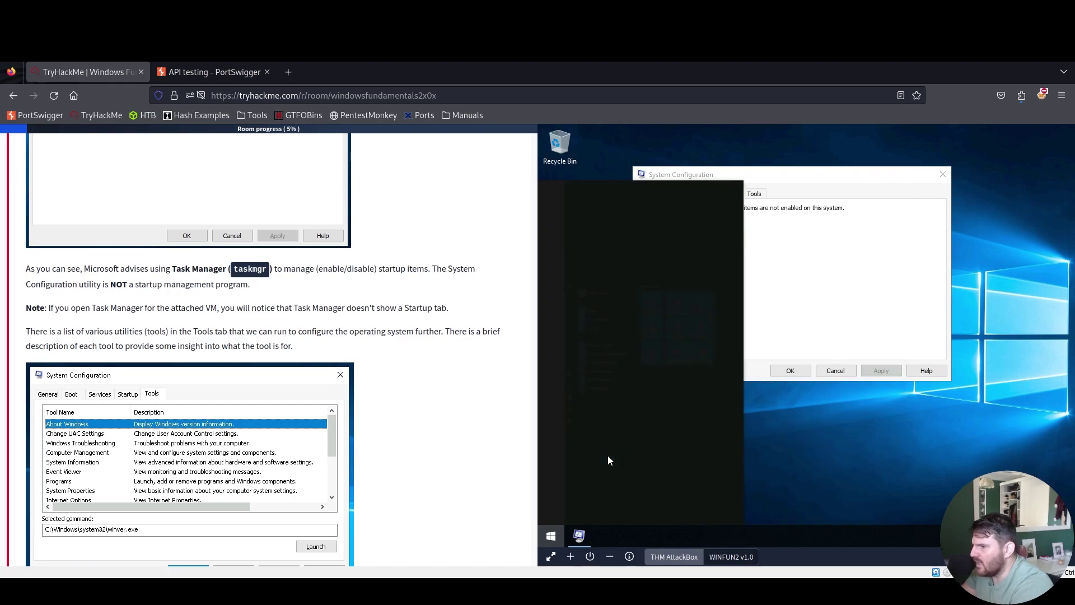
{"action": "key", "text": "Return"}
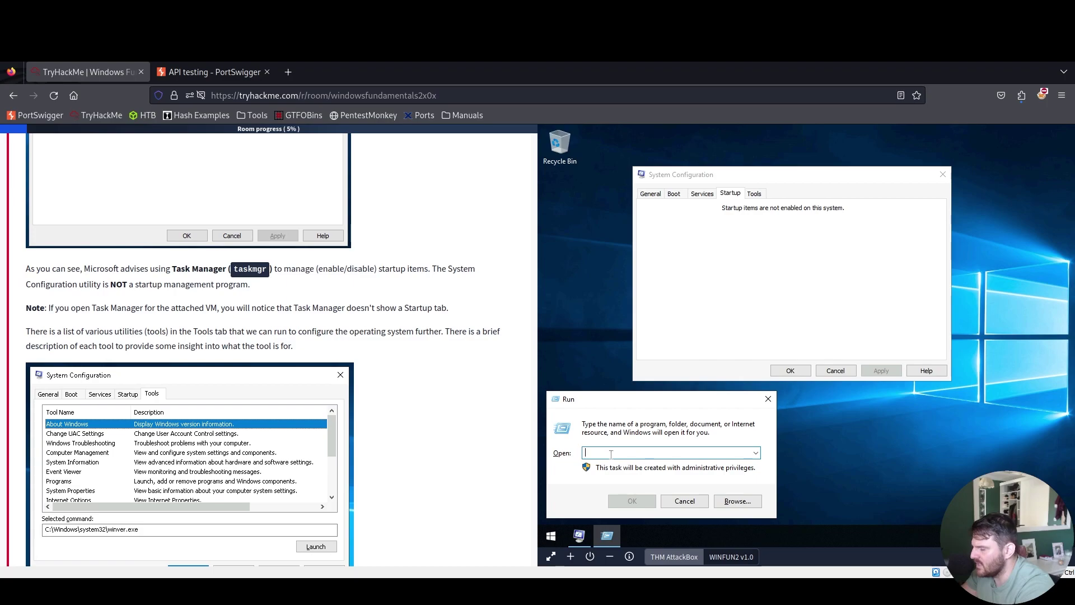
{"action": "type", "text": "taskmg"}
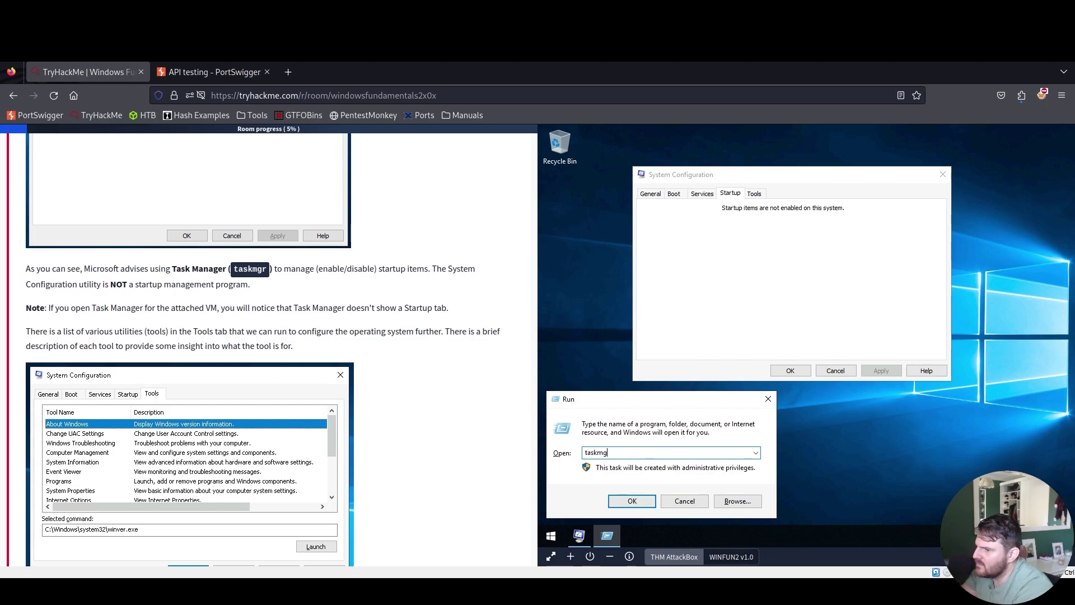
{"action": "type", "text": "r"}
{"action": "key", "text": "Return"}
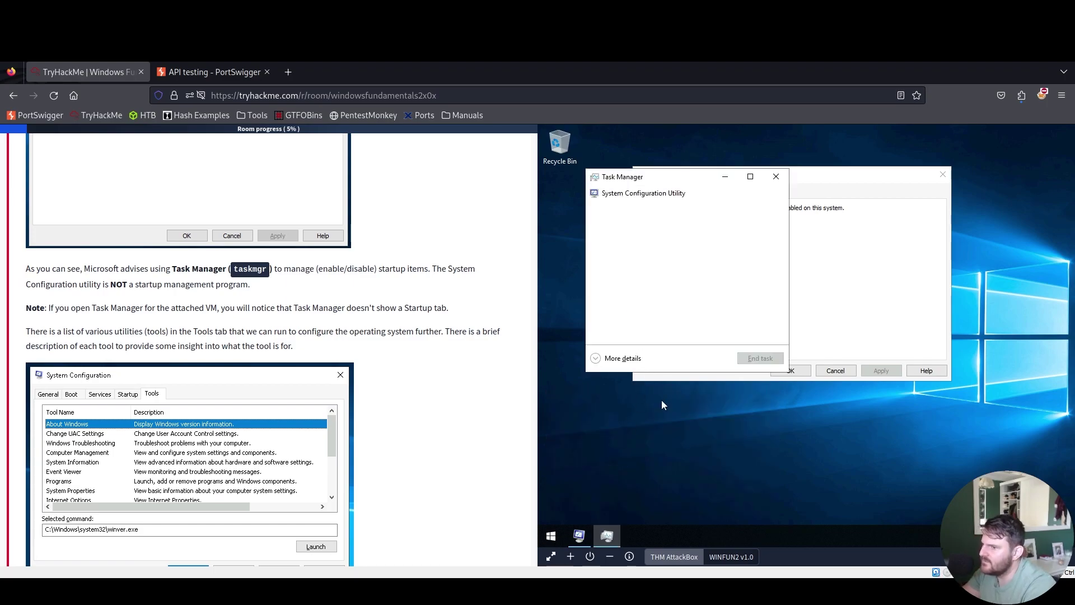
{"action": "left_click_drag", "start_coordinate": [679, 181], "coordinate": [697, 186]}
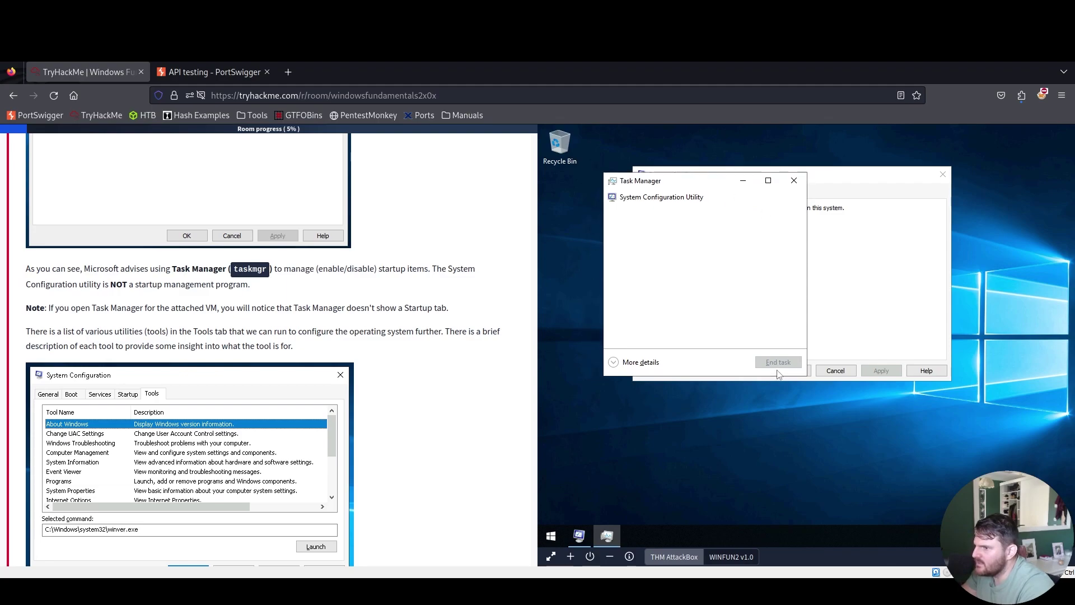
{"action": "left_click", "coordinate": [794, 180]}
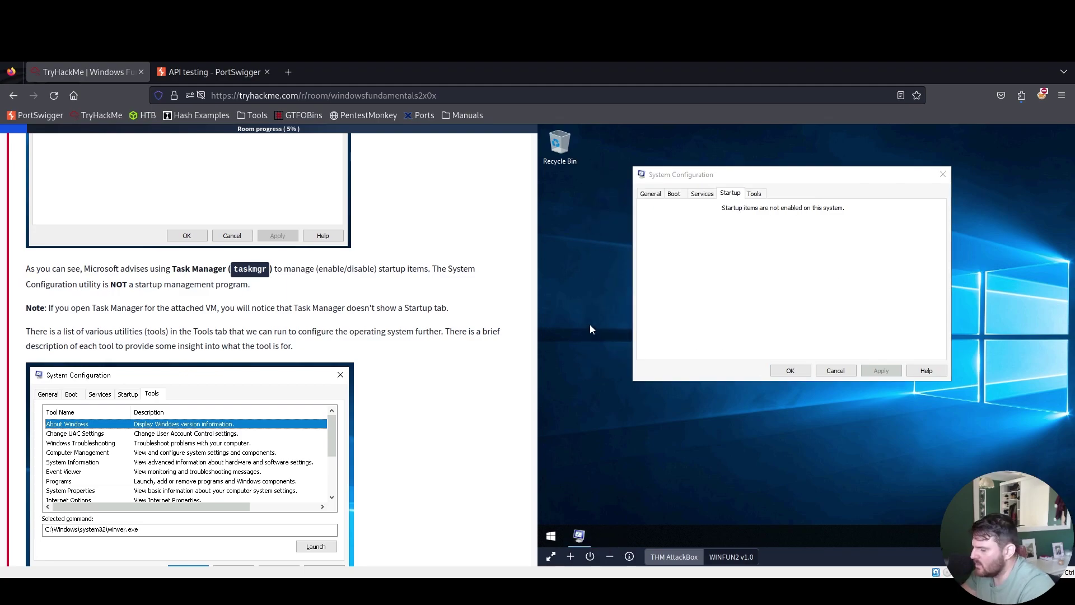
Close the host's task manager opened by Ctrl+Shift+Esc
{"action": "key", "text": "ctrl+shift+Escape"}
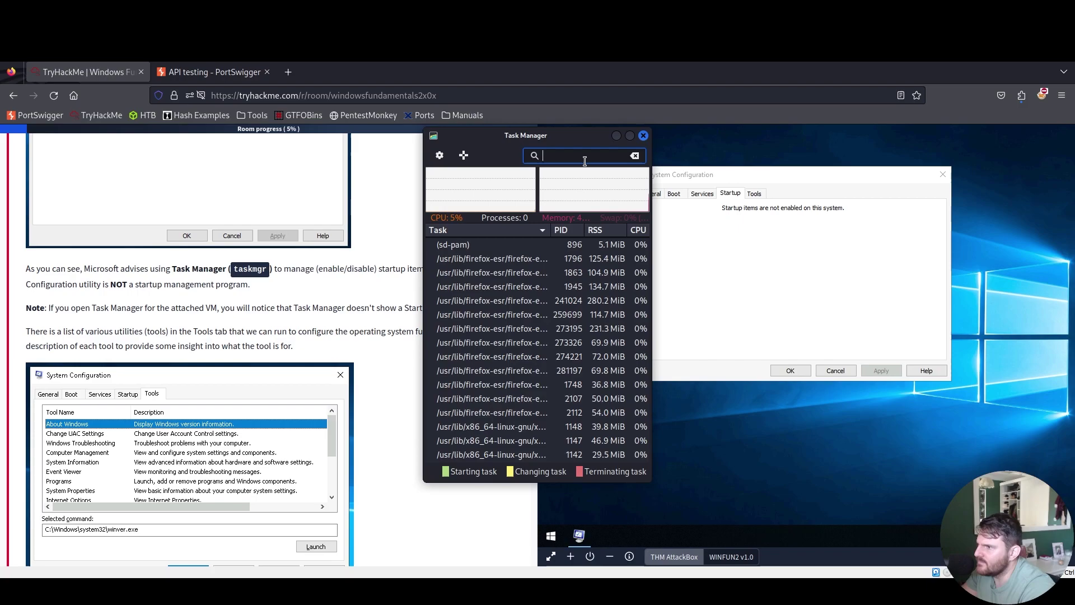
{"action": "left_click_drag", "start_coordinate": [671, 141], "coordinate": [819, 145]}
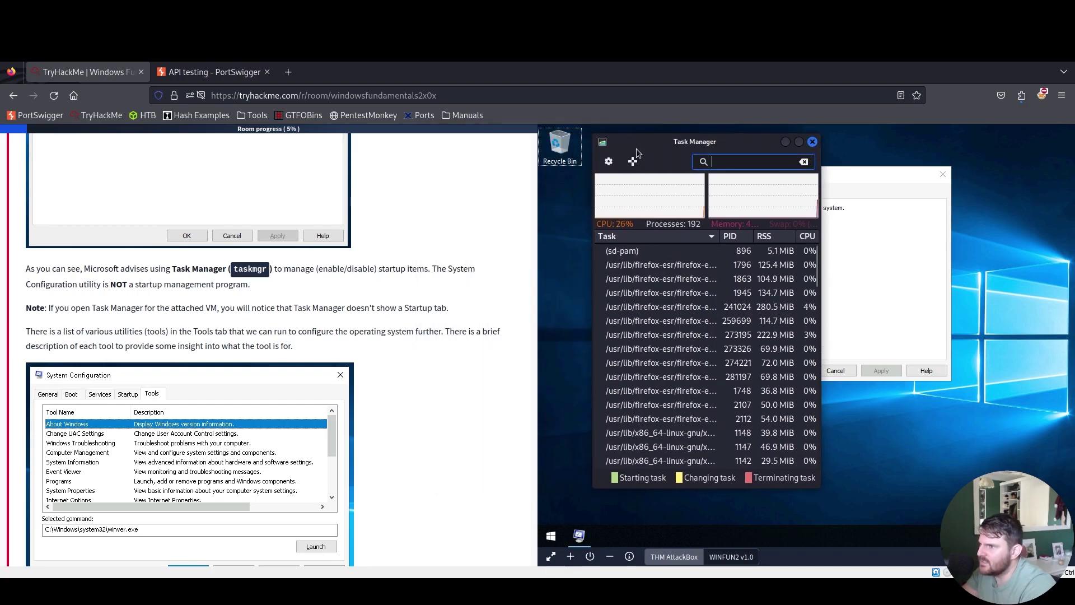
{"action": "left_click_drag", "start_coordinate": [636, 149], "coordinate": [587, 141]}
{"action": "left_click", "coordinate": [763, 134]}
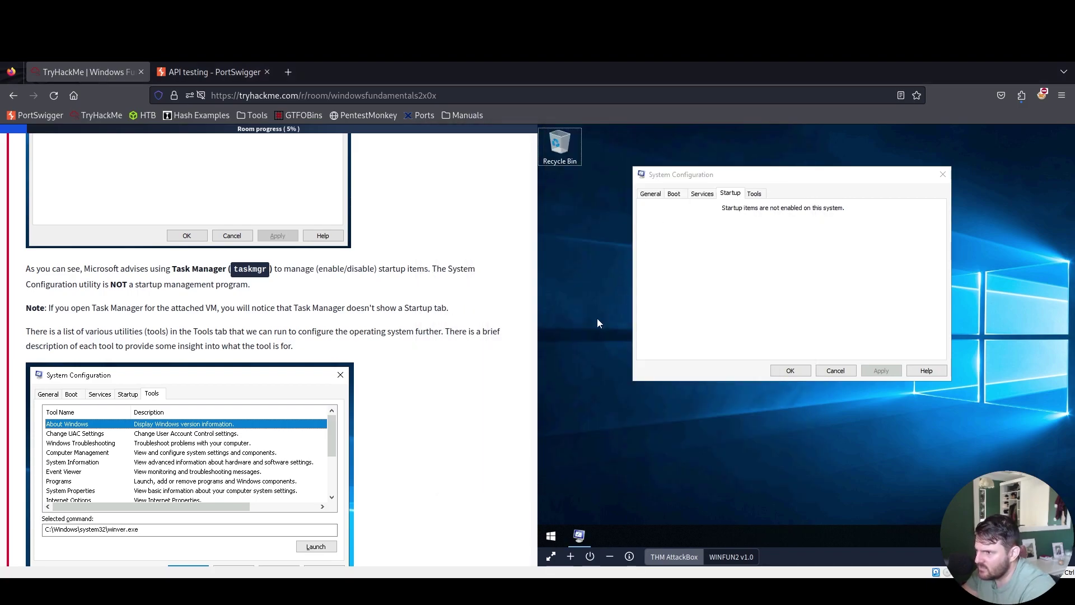
Open the VM's Task Manager from a 'task' search, expand More details, review it, and close it
{"action": "left_click", "coordinate": [543, 537]}
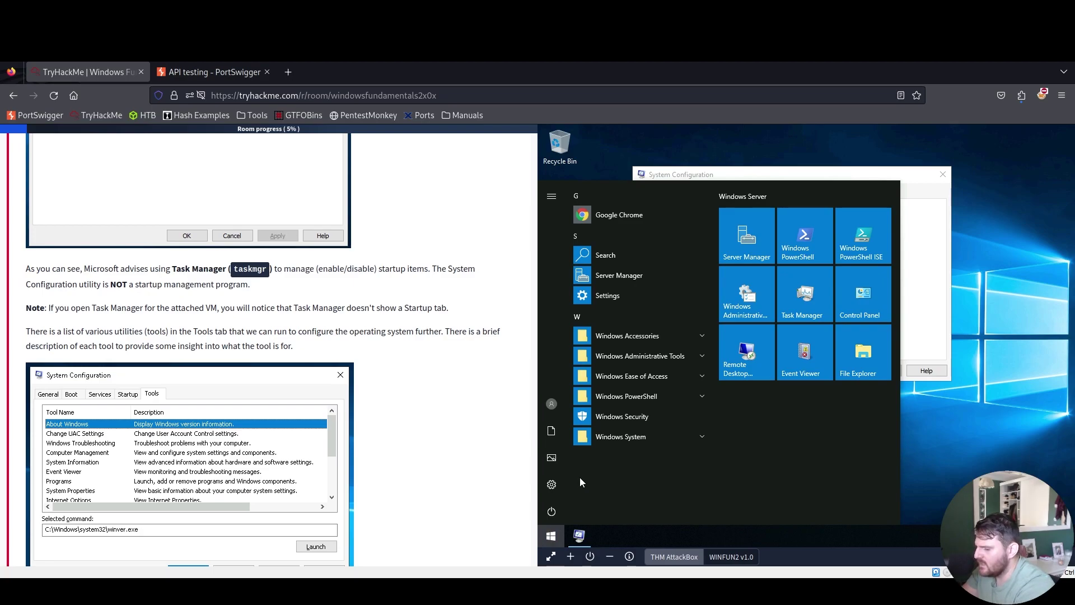
{"action": "type", "text": "task"}
{"action": "key", "text": "Return"}
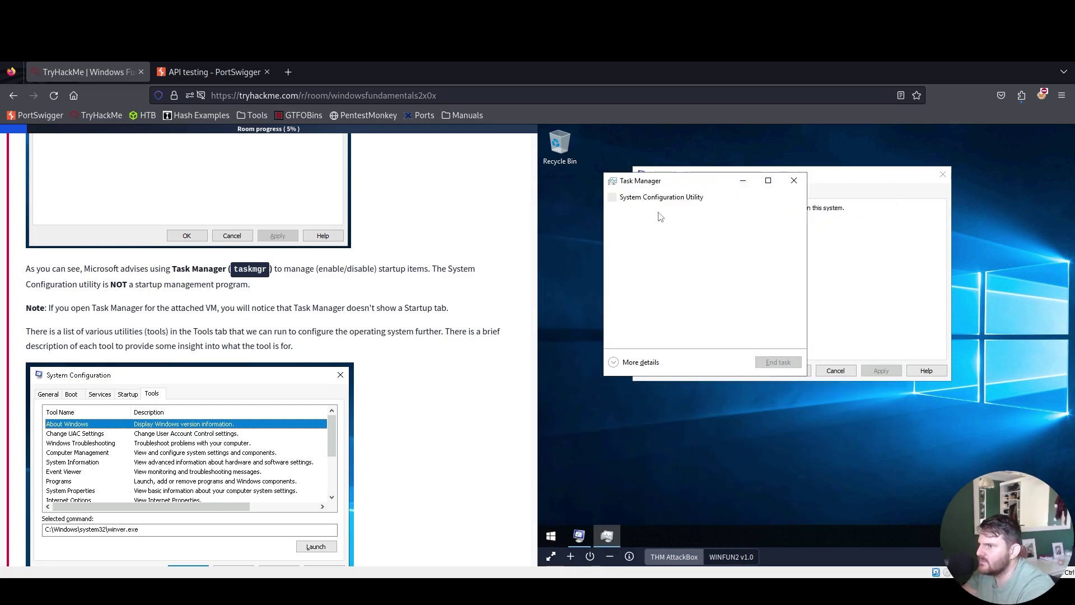
{"action": "left_click_drag", "start_coordinate": [703, 179], "coordinate": [700, 144]}
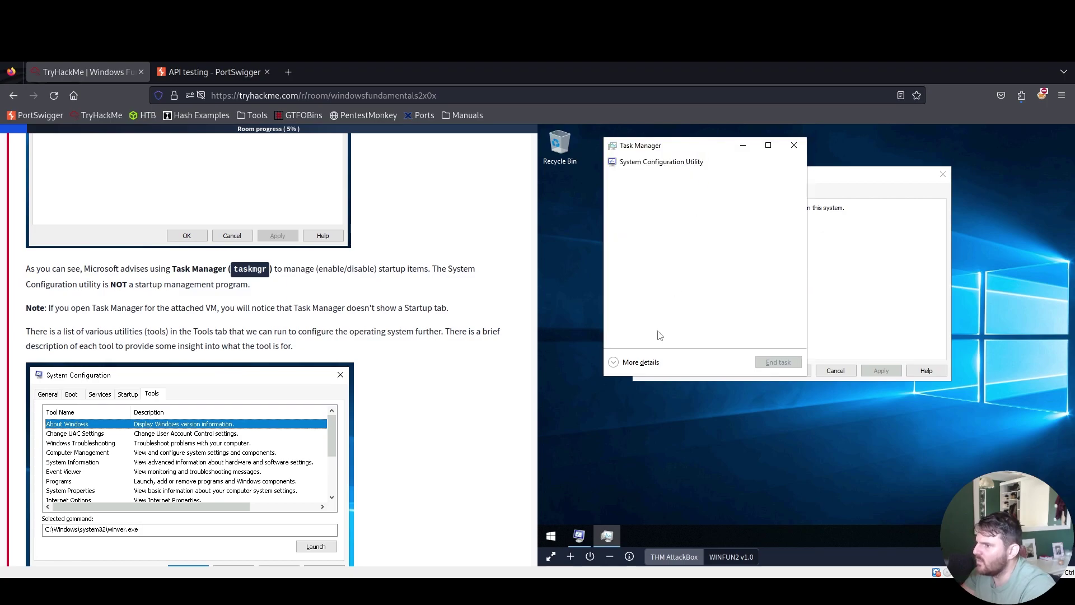
{"action": "left_click", "coordinate": [640, 362]}
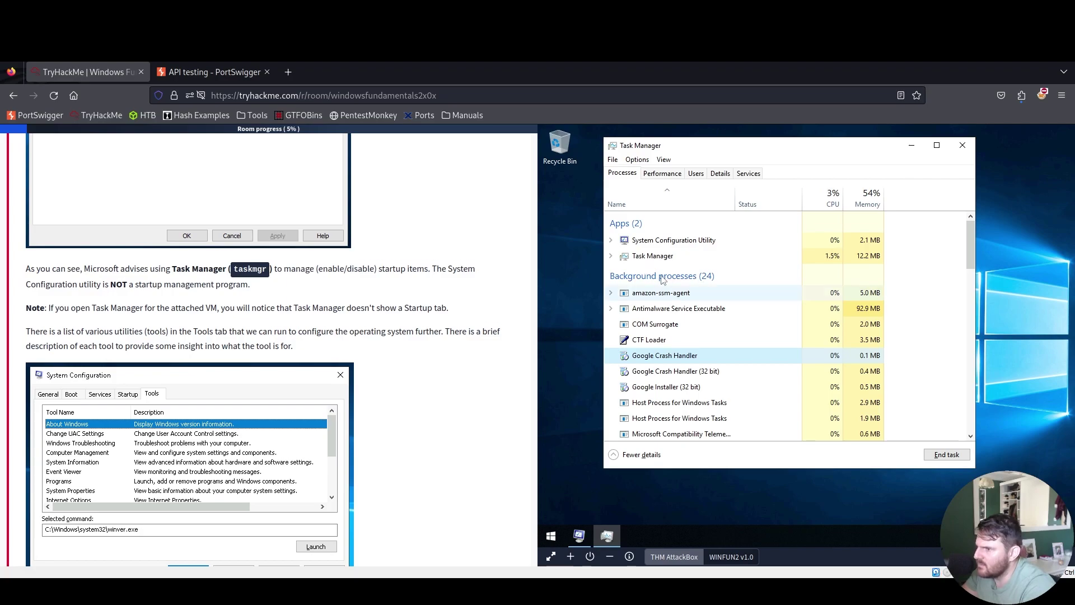
{"action": "scroll", "coordinate": [792, 341], "scroll_direction": "down", "scroll_amount": 5}
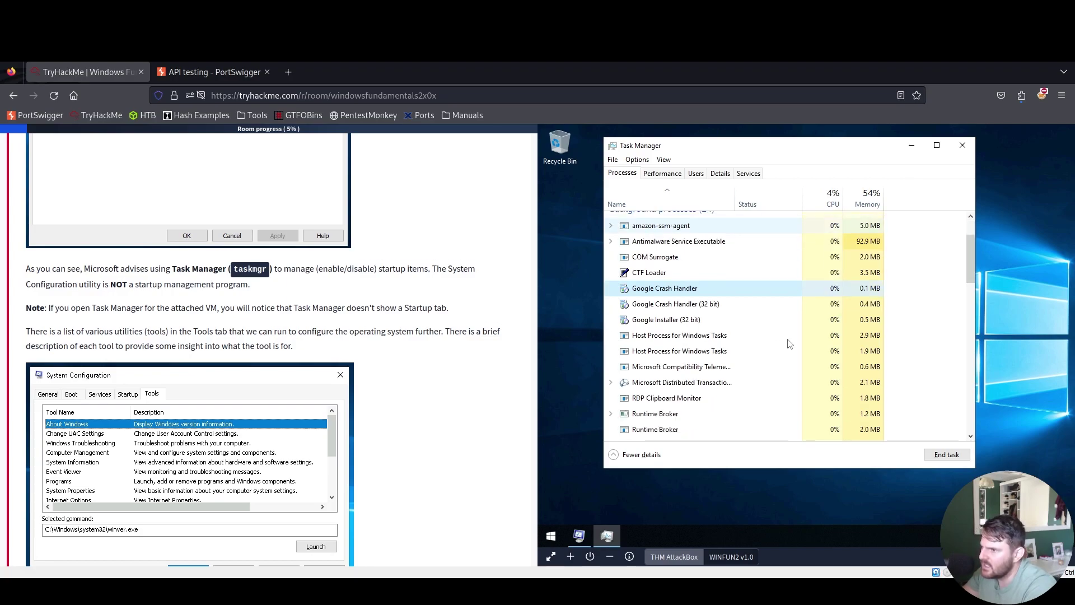
{"action": "scroll", "coordinate": [791, 341], "scroll_direction": "down", "scroll_amount": 7}
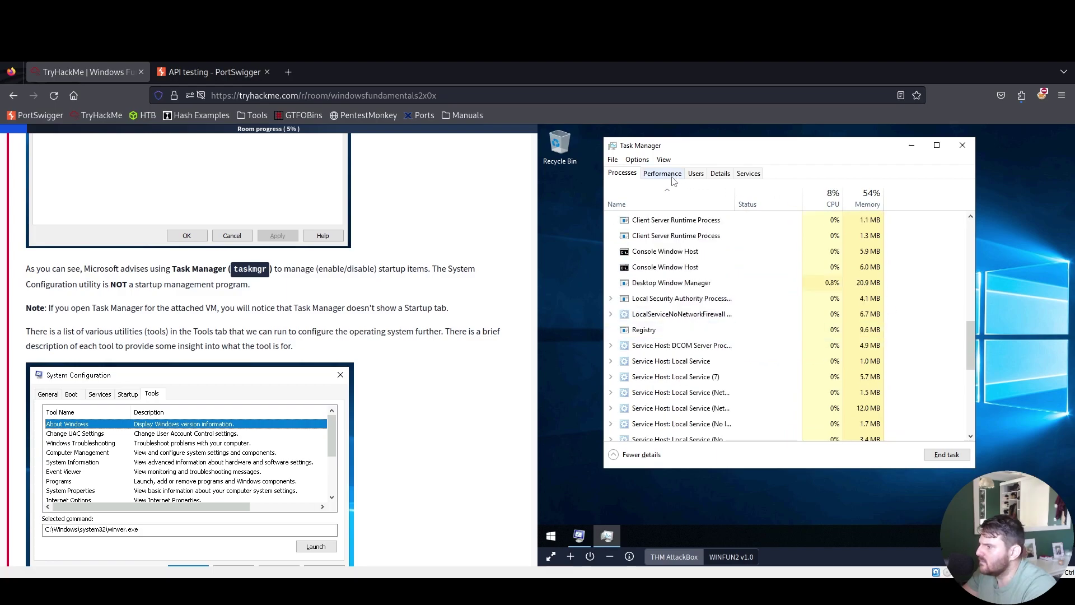
{"action": "left_click", "coordinate": [962, 145]}
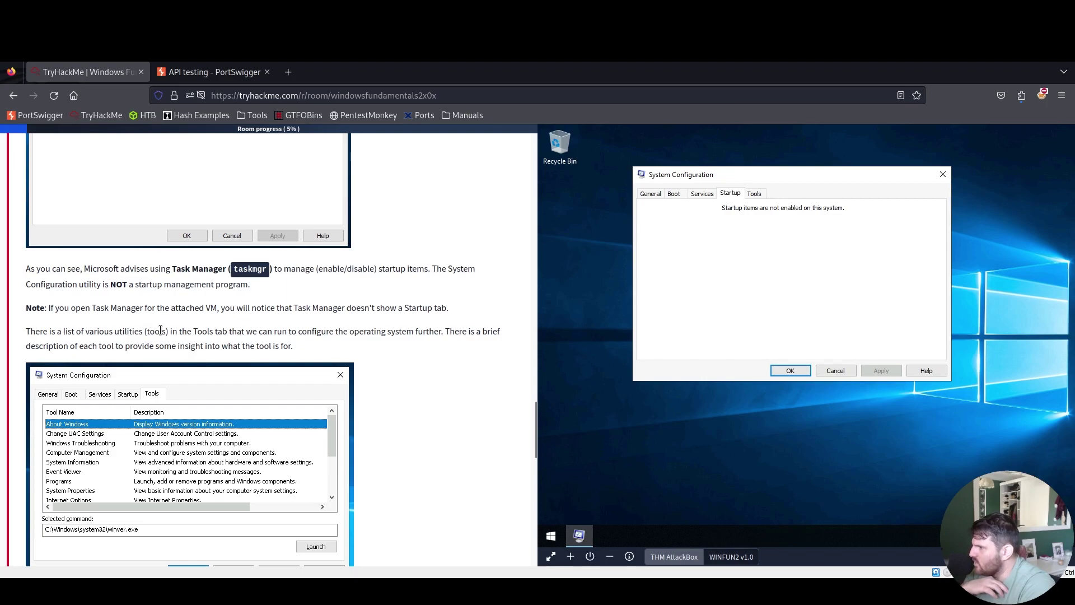
On the Tools tab, sort by description and check commands for Internet Options, Registry Editor, About Windows
{"action": "left_click", "coordinate": [754, 194]}
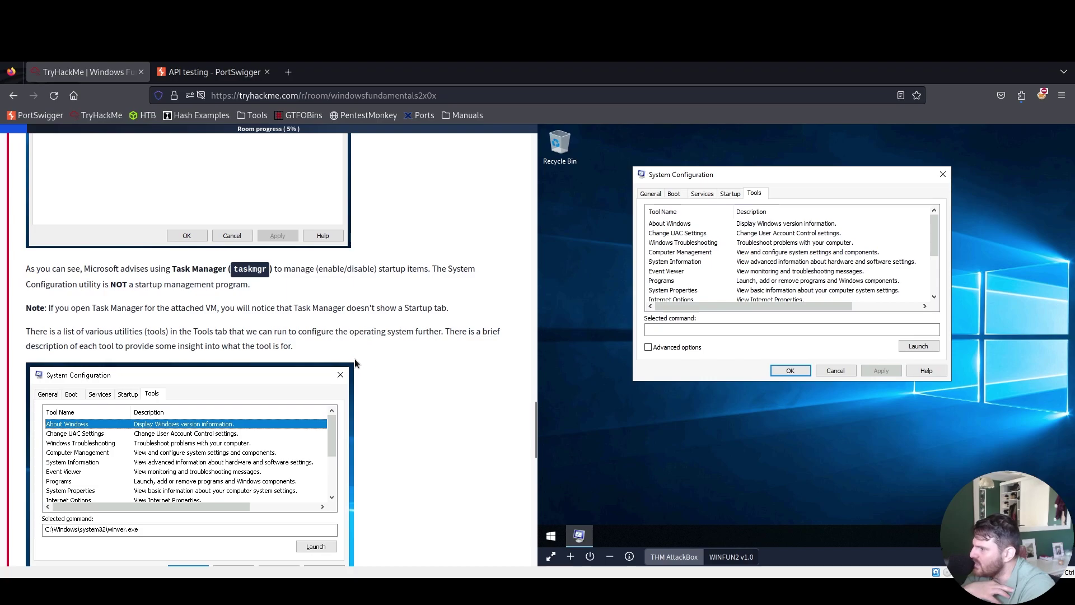
{"action": "left_click", "coordinate": [767, 211]}
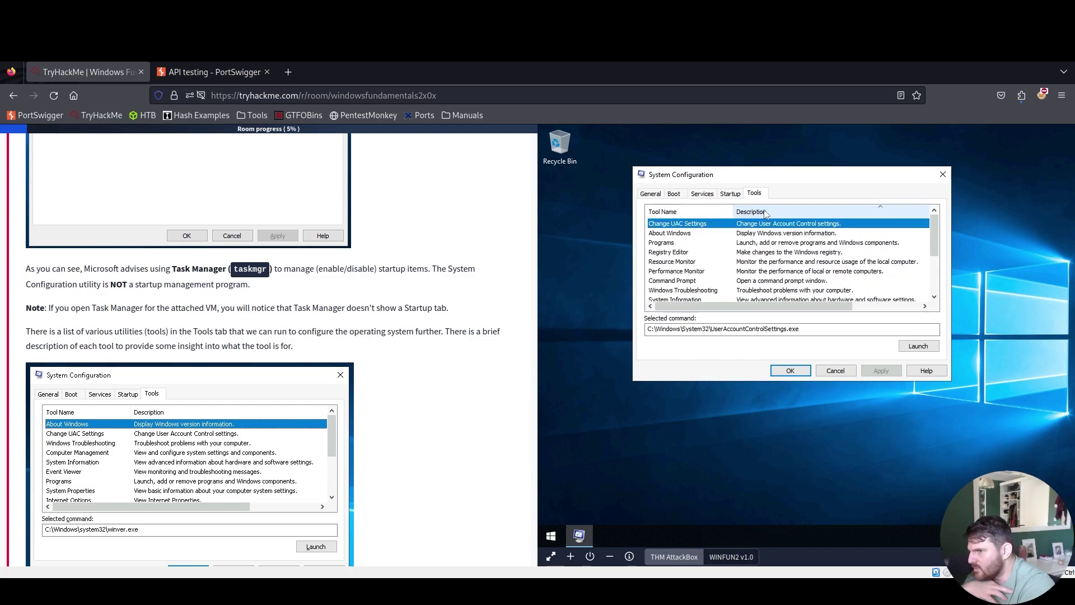
{"action": "left_click", "coordinate": [768, 211]}
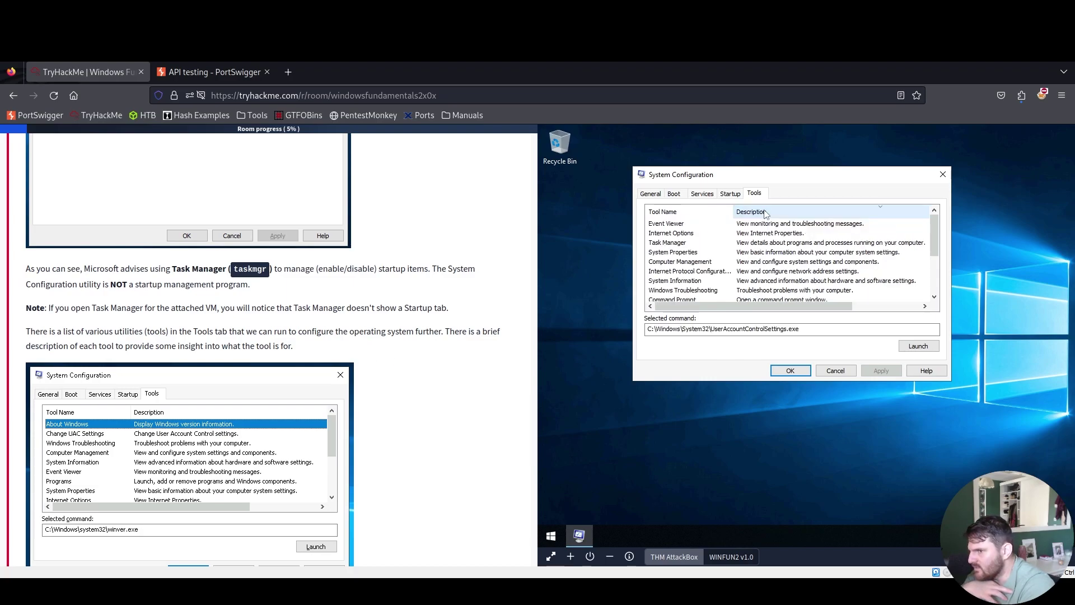
{"action": "left_click", "coordinate": [656, 234]}
{"action": "scroll", "coordinate": [808, 237], "scroll_direction": "down", "scroll_amount": 3}
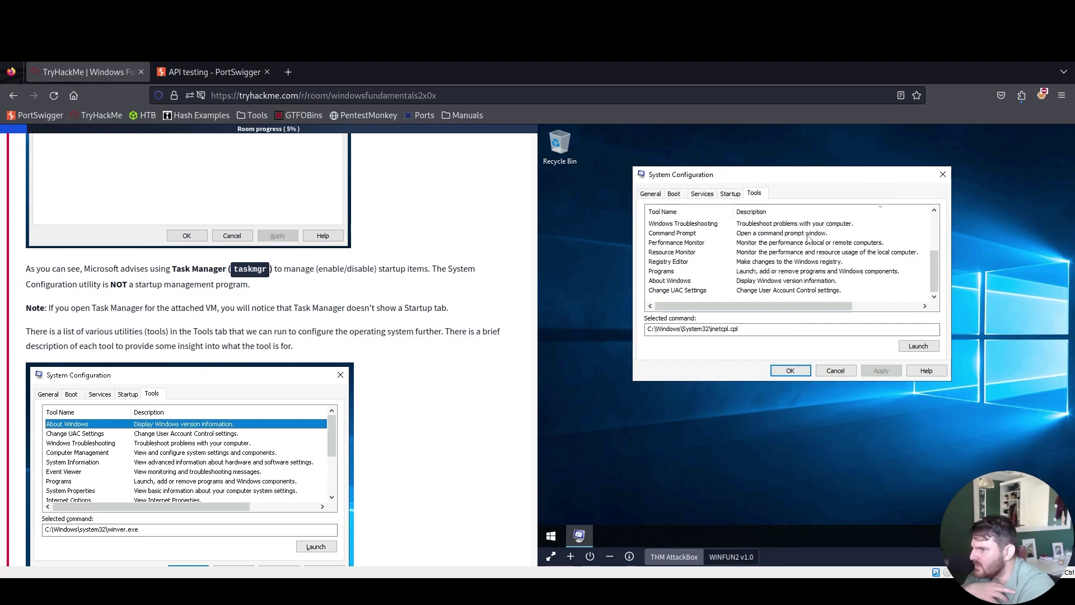
{"action": "left_click", "coordinate": [663, 262]}
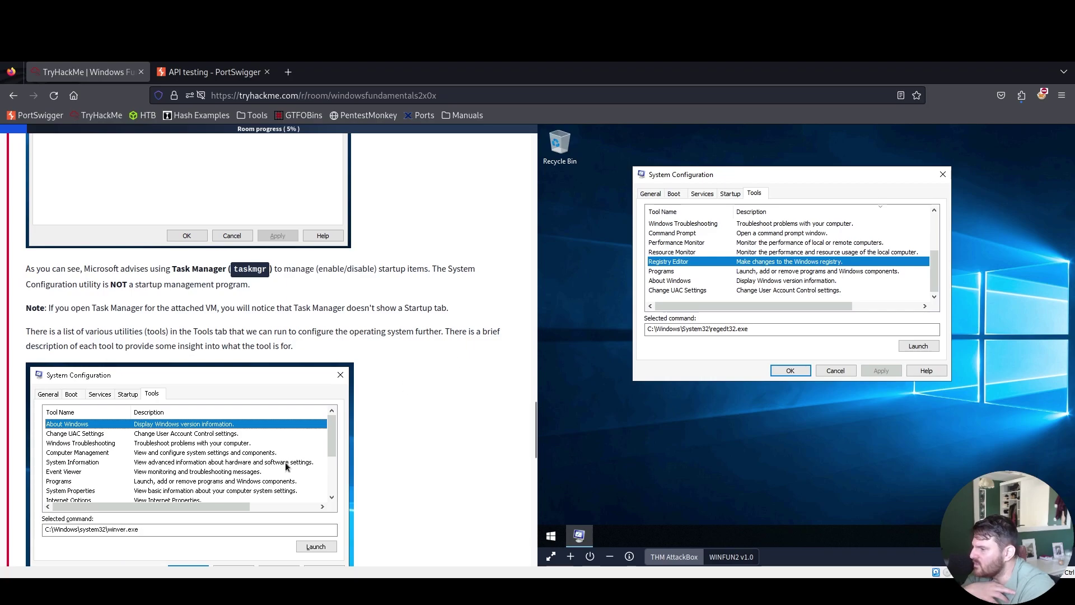
{"action": "scroll", "coordinate": [276, 456], "scroll_direction": "down", "scroll_amount": 4}
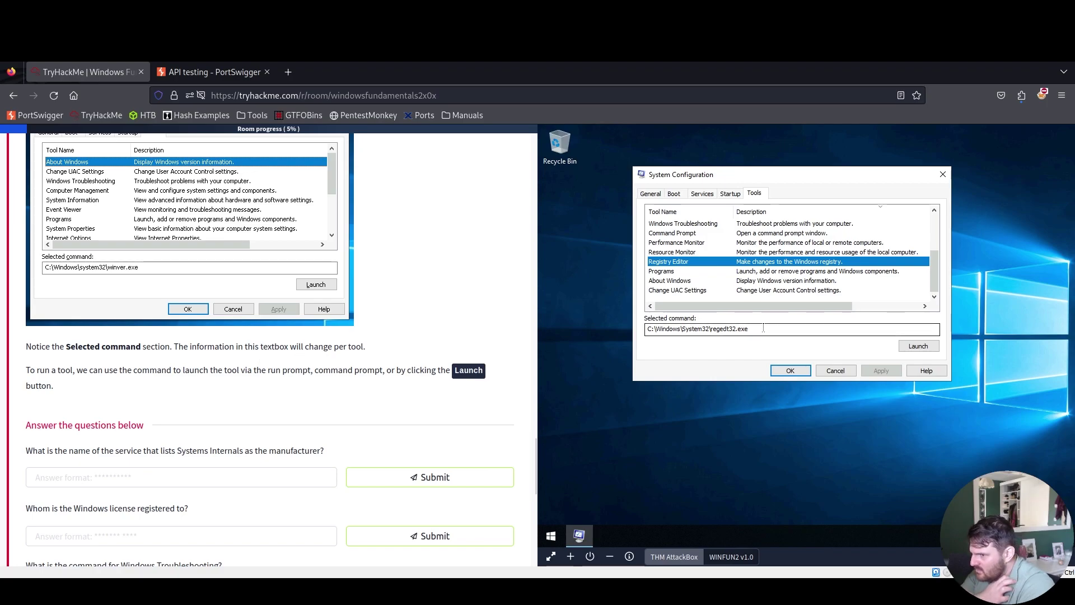
{"action": "left_click", "coordinate": [752, 330]}
{"action": "left_click", "coordinate": [669, 281]}
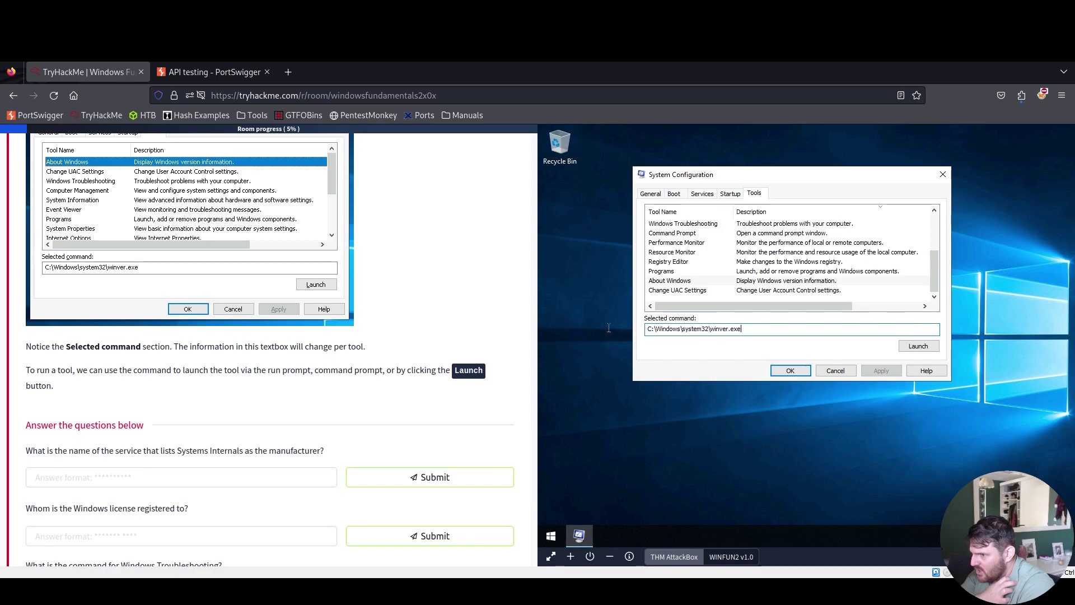
Sort tools by name, launch Computer Management, and close it
{"action": "left_click", "coordinate": [688, 215]}
{"action": "left_click", "coordinate": [797, 271]}
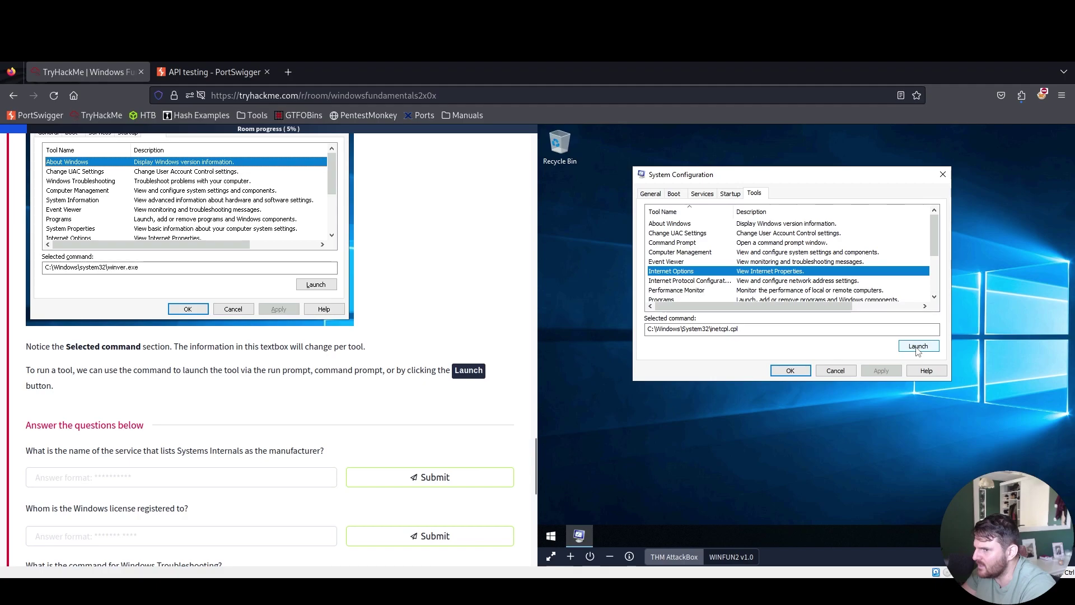
{"action": "left_click", "coordinate": [672, 253]}
{"action": "left_click", "coordinate": [920, 346]}
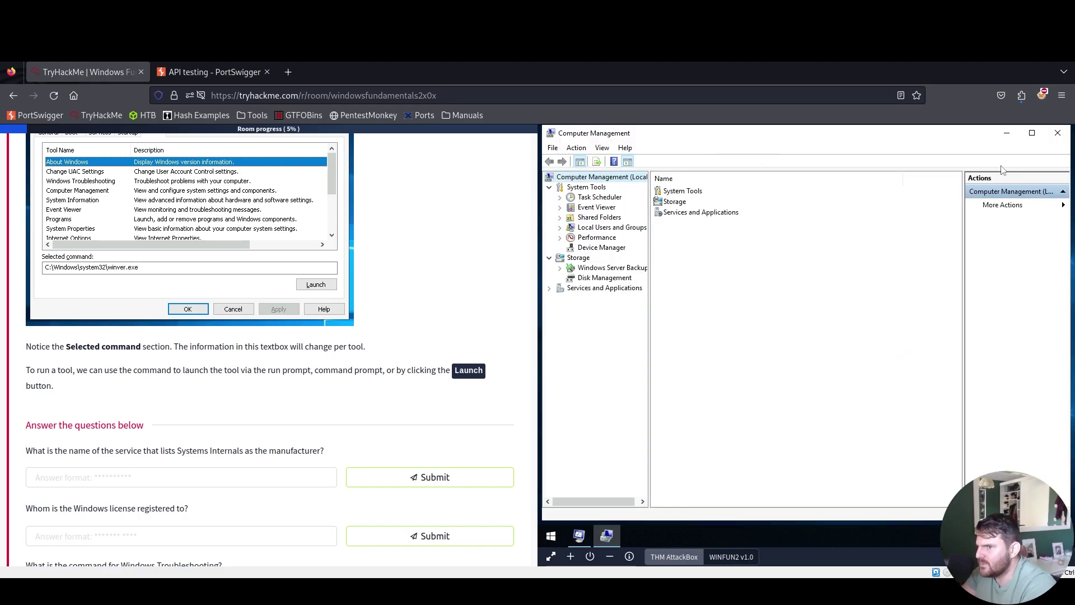
{"action": "left_click", "coordinate": [1058, 133]}
Sort the Services list by manufacturer and select PsShutdown, the Systems Internals service
{"action": "scroll", "coordinate": [258, 395], "scroll_direction": "down", "scroll_amount": 2}
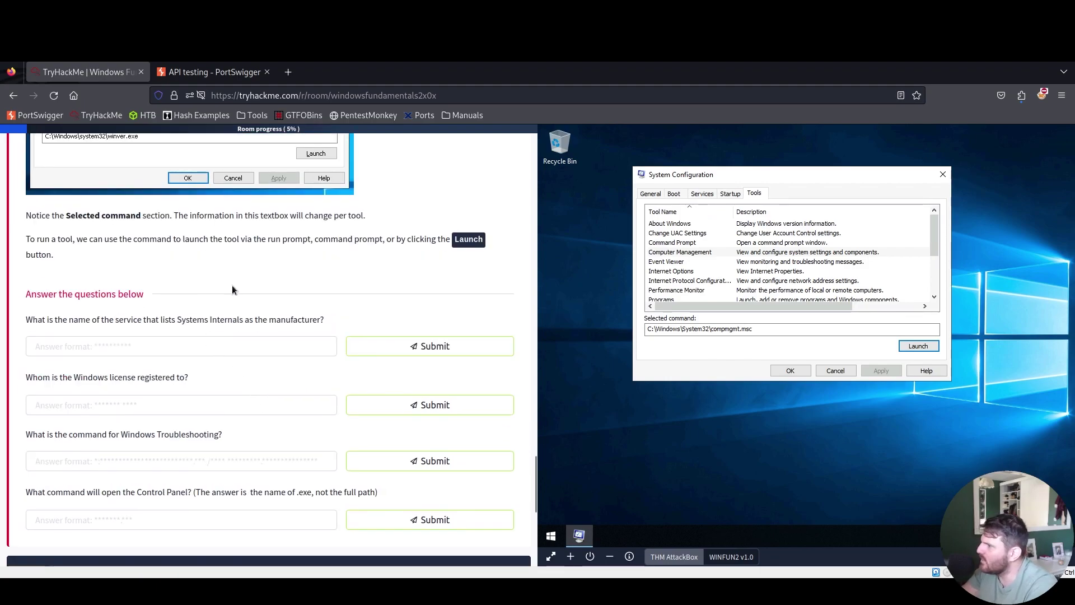
{"action": "key", "text": "ctrl+shift+Tab"}
{"action": "key", "text": "ctrl+shift+Tab"}
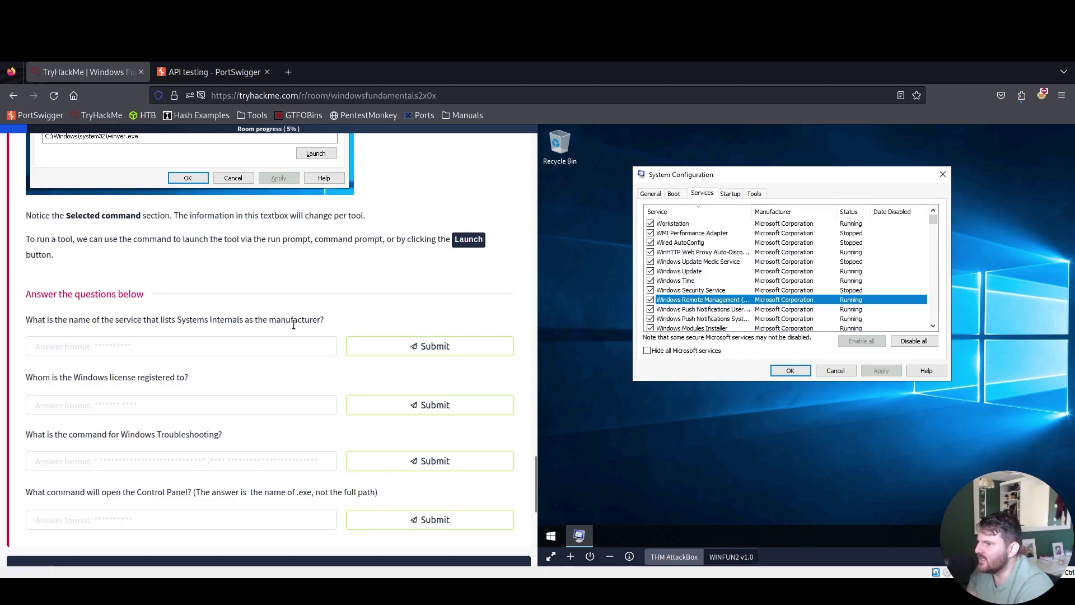
{"action": "left_click", "coordinate": [795, 213]}
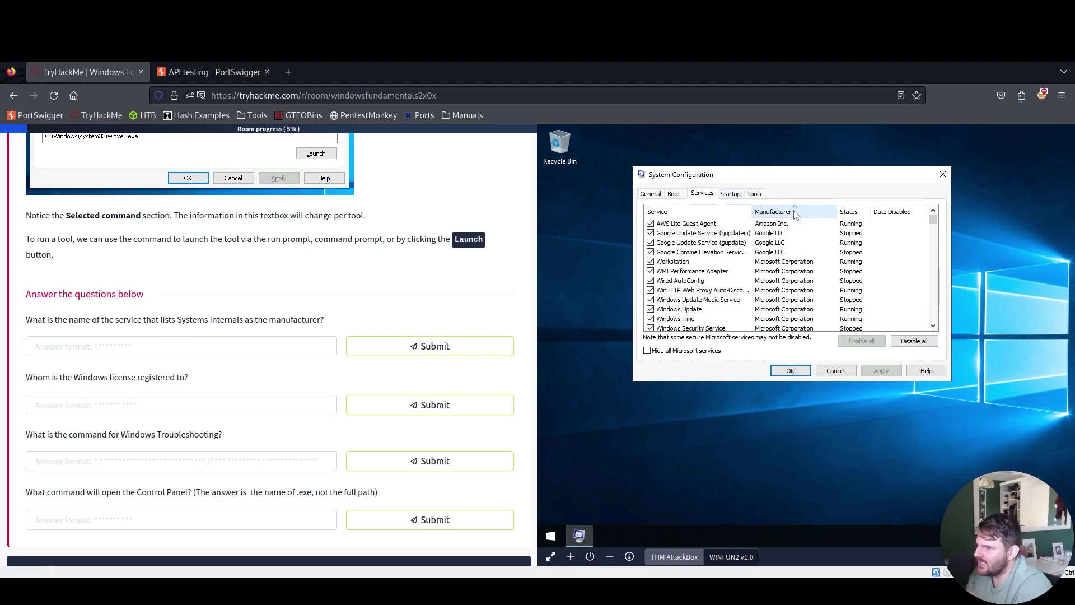
{"action": "left_click", "coordinate": [801, 216]}
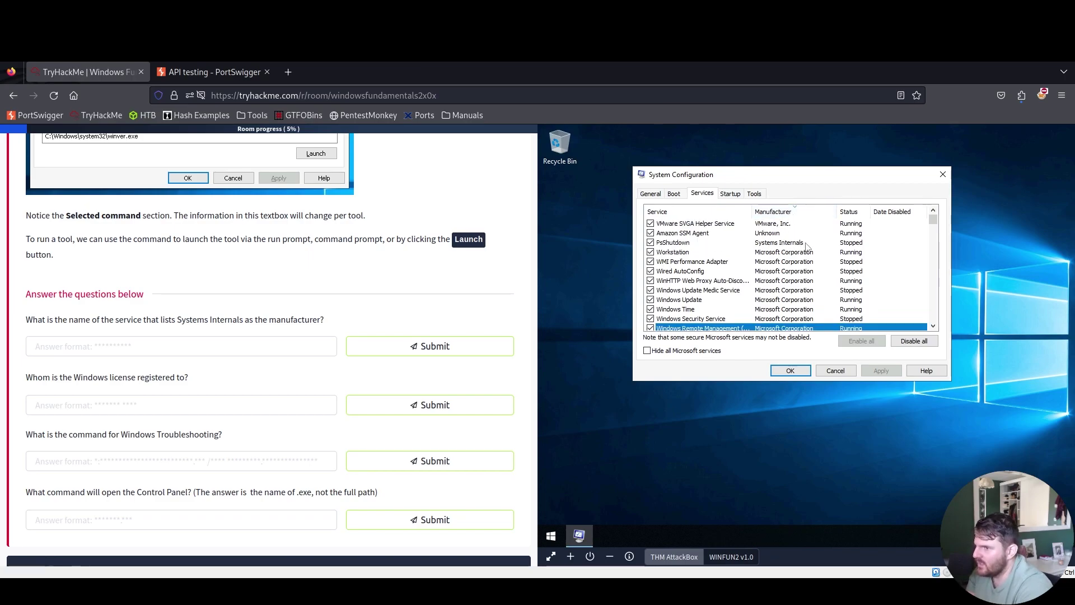
{"action": "left_click", "coordinate": [699, 243]}
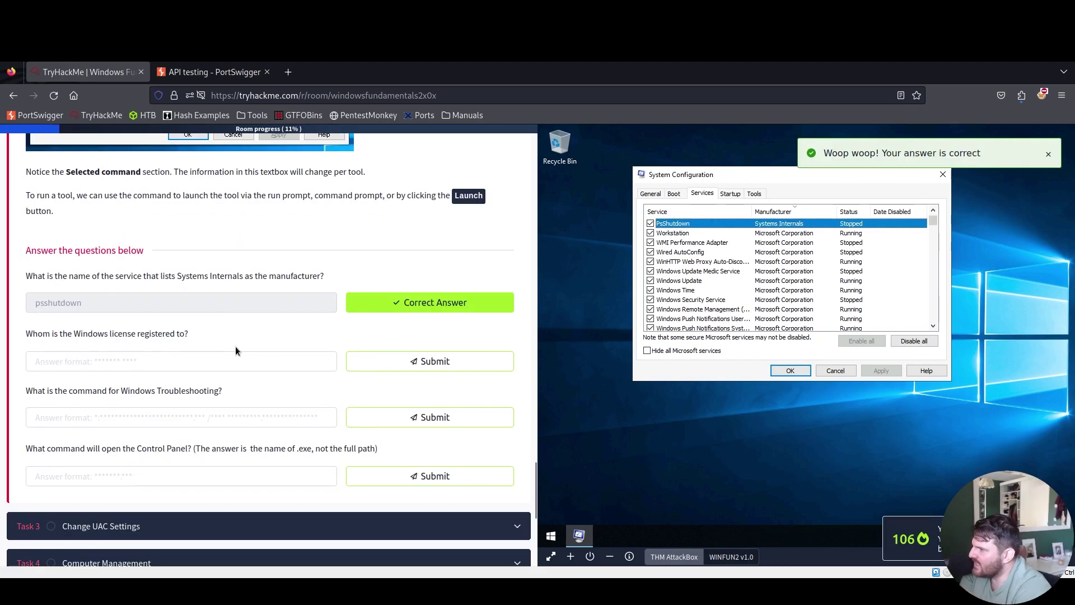
Launch About Windows from the Tools tab to read the licence owner
{"action": "left_click", "coordinate": [754, 194]}
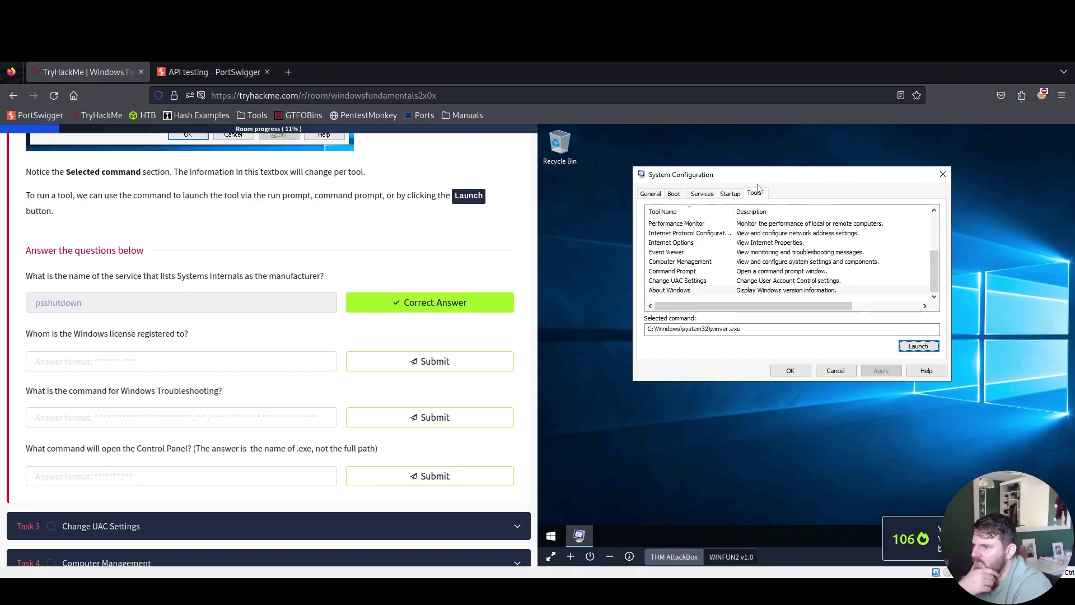
{"action": "left_click", "coordinate": [694, 290]}
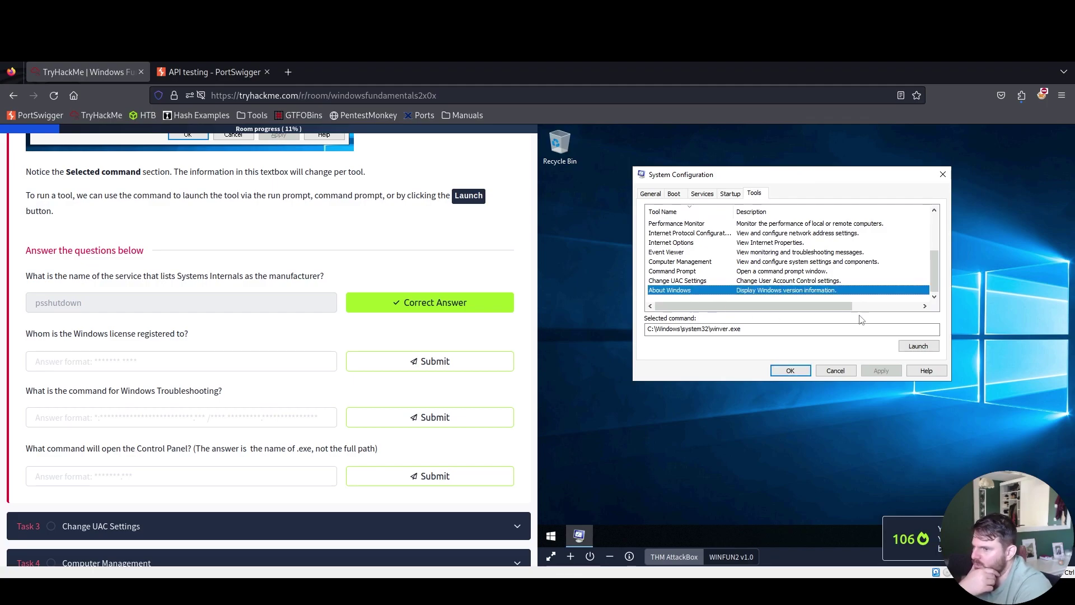
{"action": "left_click", "coordinate": [918, 346]}
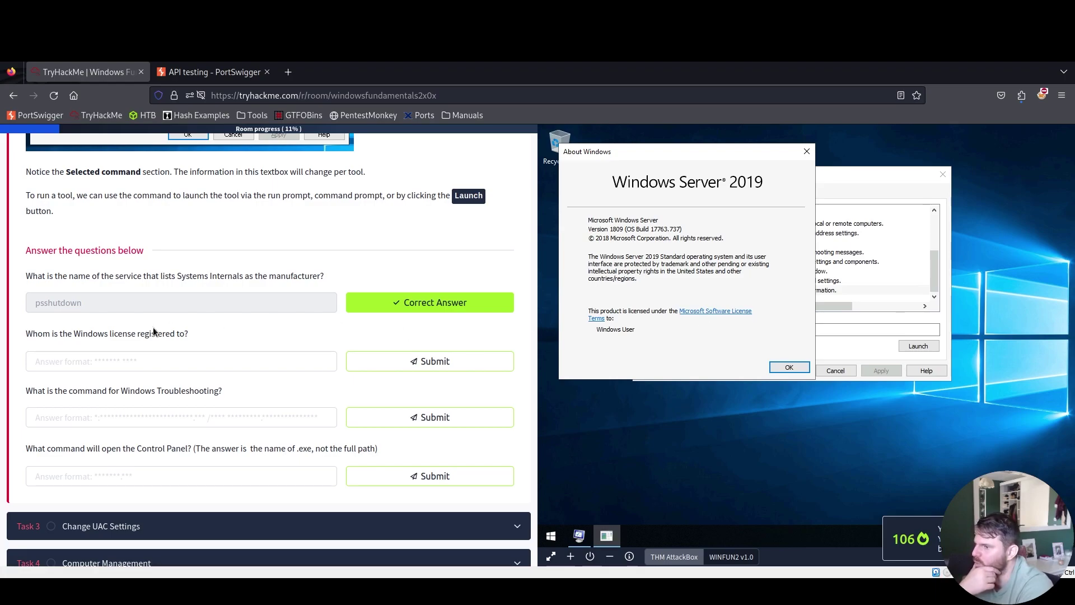
Submit 'windows user' as the licence-owner answer and close About Windows
{"action": "left_click", "coordinate": [161, 362]}
{"action": "type", "text": "windows user"}
{"action": "key", "text": "Return"}
{"action": "scroll", "coordinate": [185, 365], "scroll_direction": "down", "scroll_amount": 1}
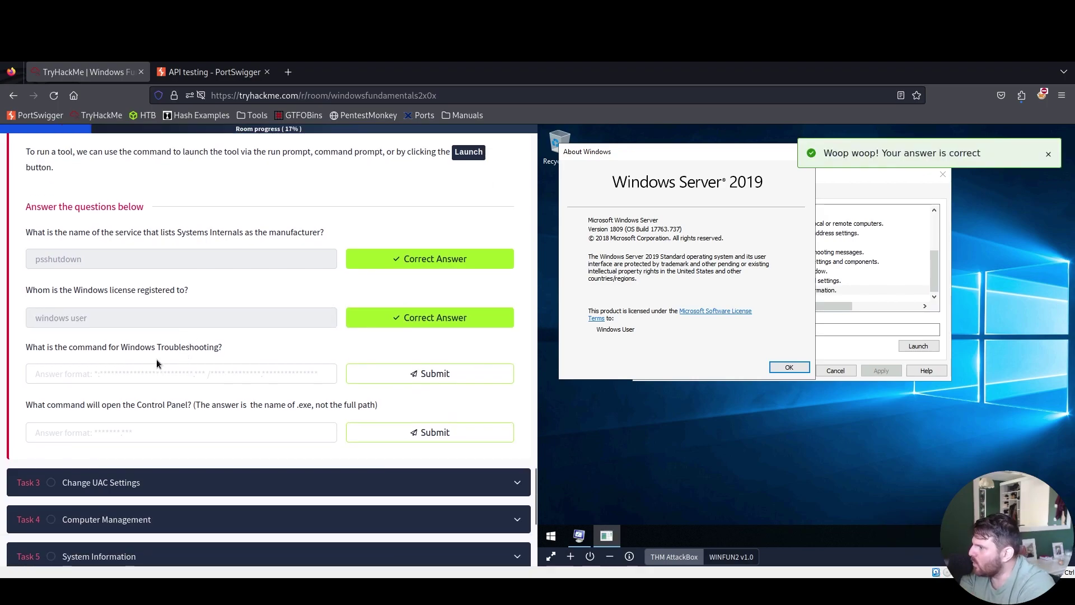
{"action": "left_click", "coordinate": [789, 367]}
In msconfig Tools, select Windows Troubleshooting and highlight its command 'C:\Windows\System32\control.exe /name Microsoft.Troubleshooting'
{"action": "scroll", "coordinate": [707, 290], "scroll_direction": "up", "scroll_amount": 3}
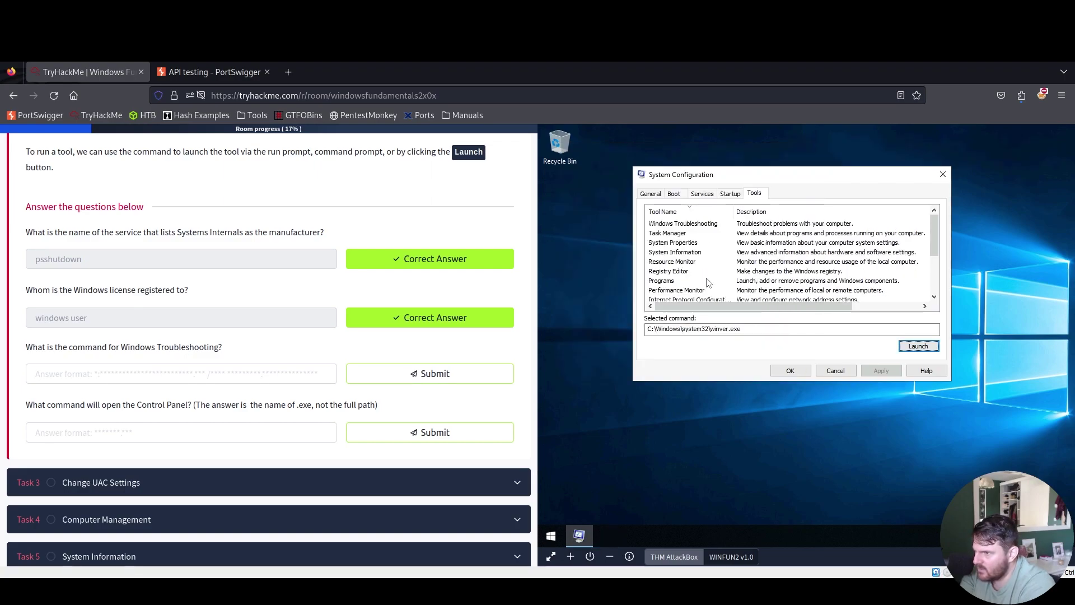
{"action": "left_click", "coordinate": [684, 223]}
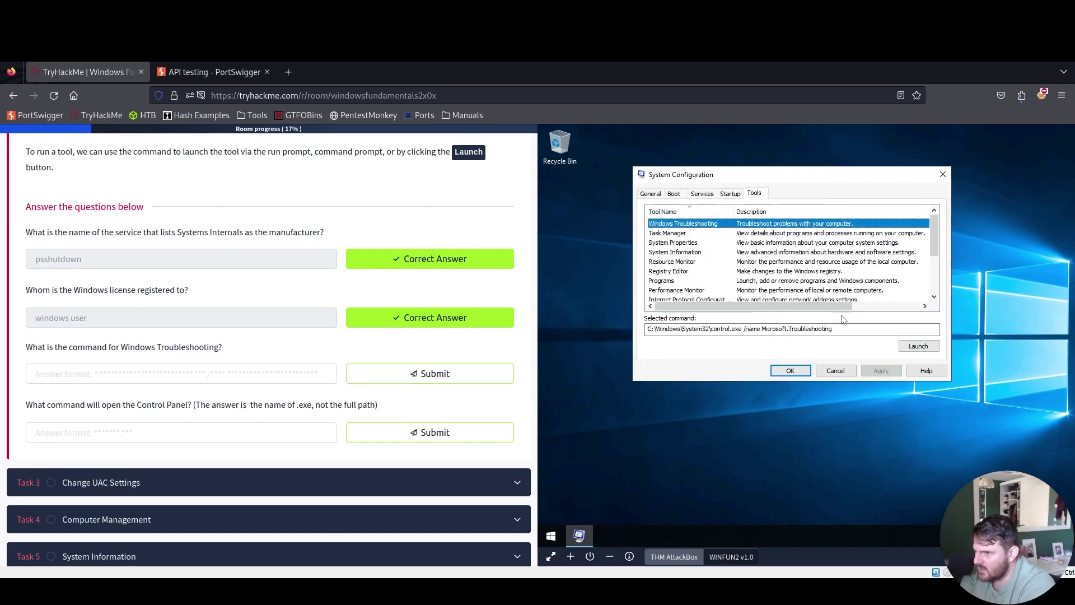
{"action": "triple_click", "coordinate": [659, 328]}
{"action": "left_click_drag", "start_coordinate": [742, 328], "coordinate": [637, 327]}
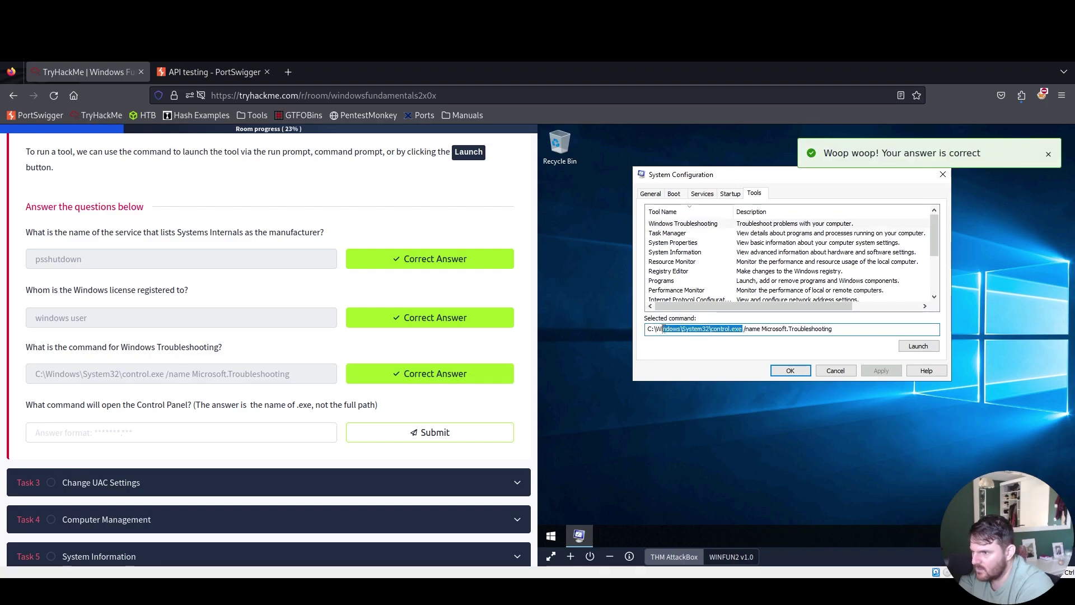
{"action": "left_click", "coordinate": [731, 329]}
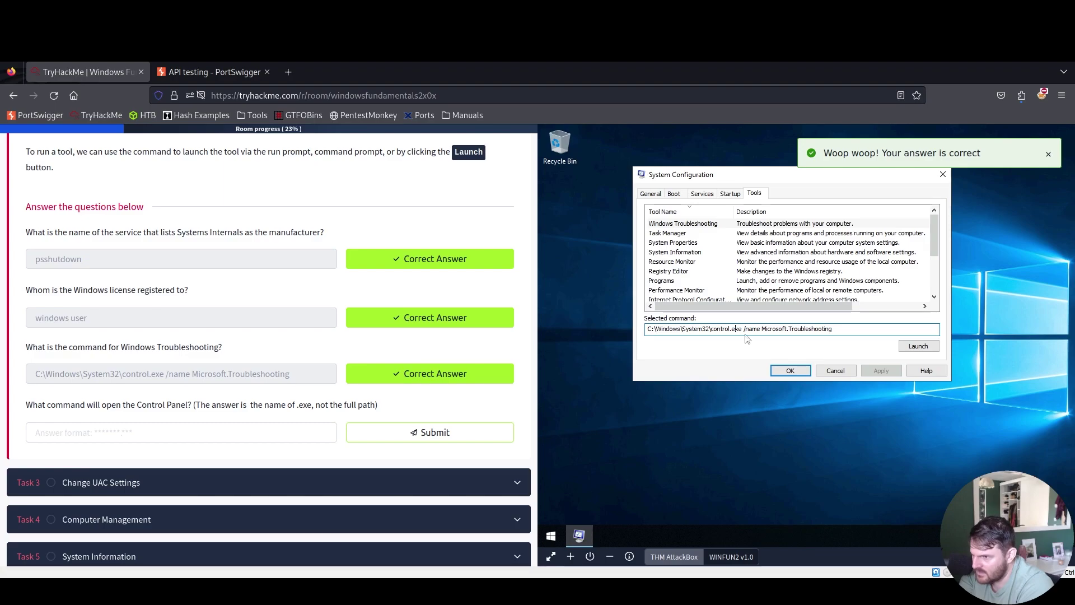
{"action": "left_click", "coordinate": [785, 329]}
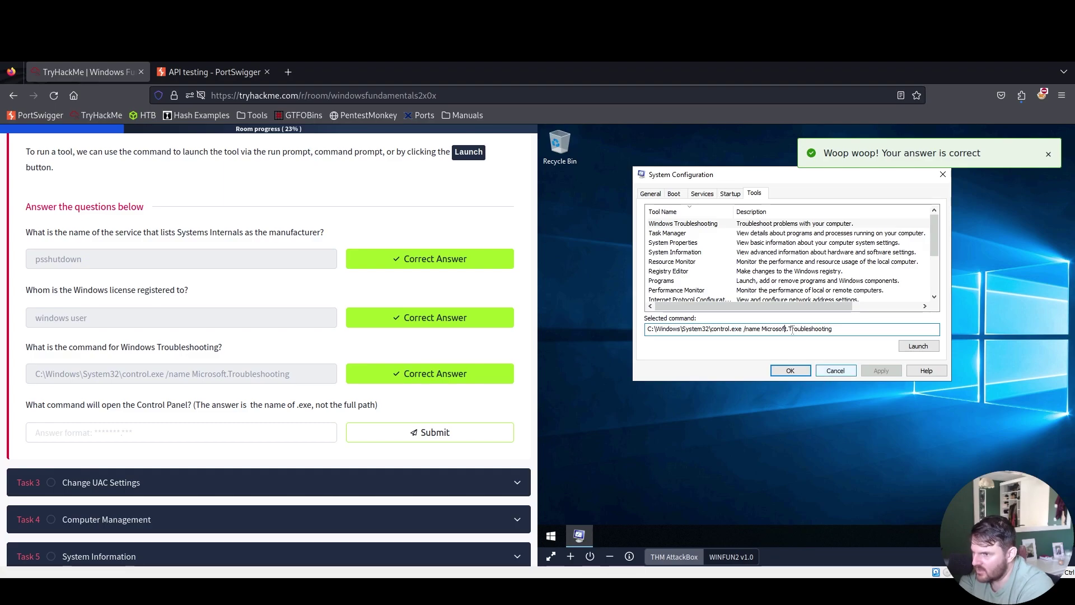
{"action": "scroll", "coordinate": [66, 465], "scroll_direction": "up", "scroll_amount": 1}
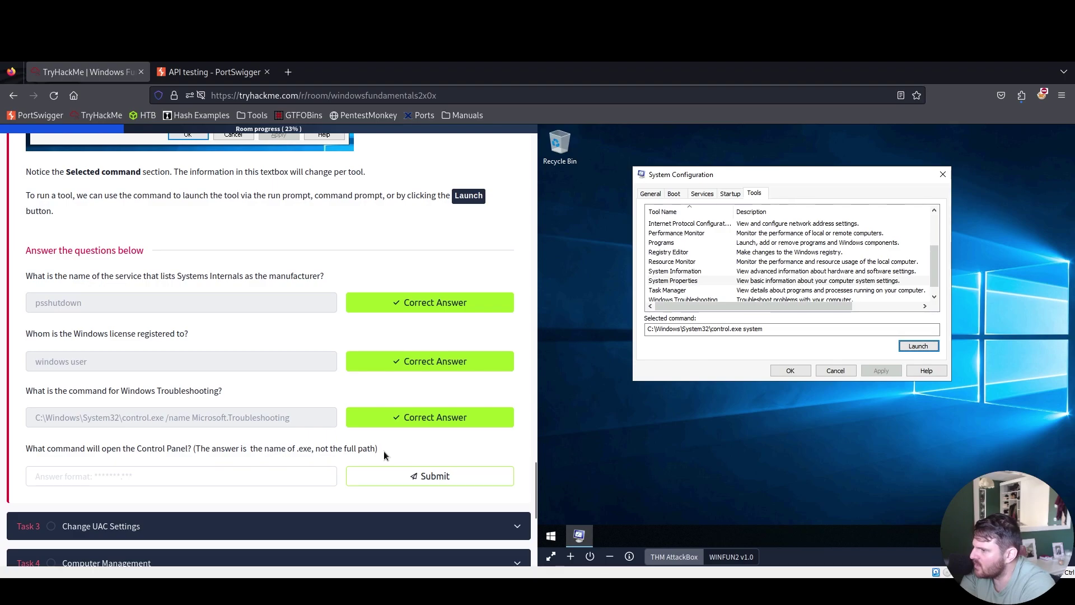
{"action": "left_click", "coordinate": [702, 282]}
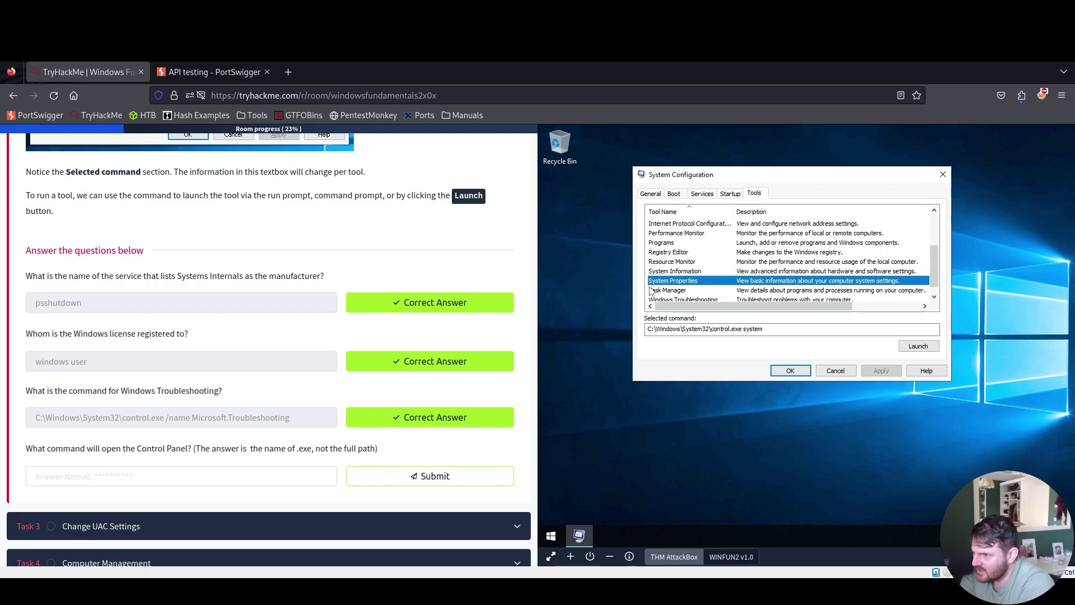
{"action": "left_click", "coordinate": [921, 347]}
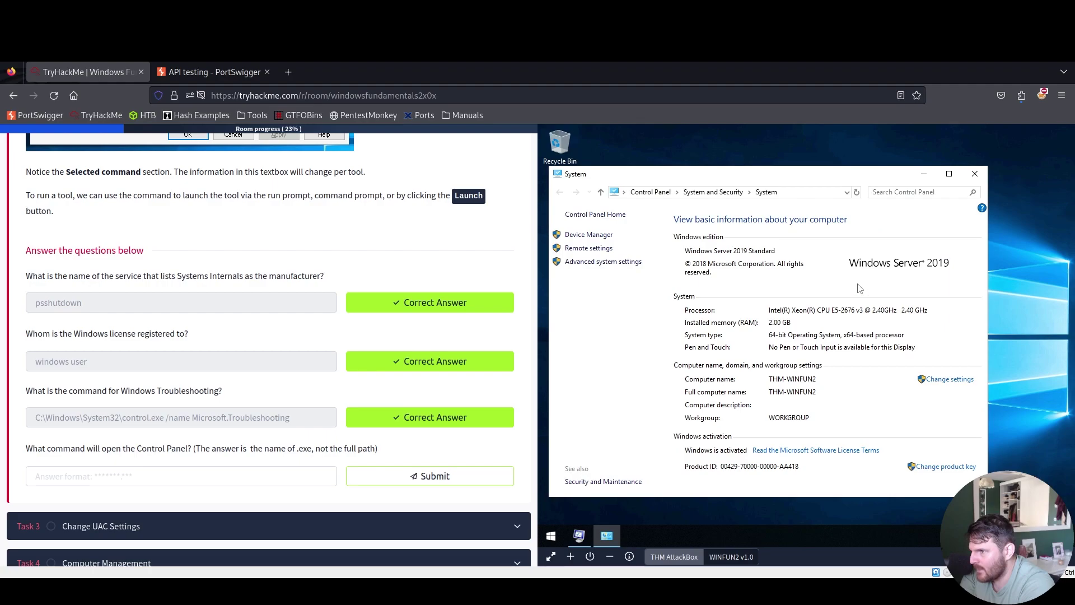
{"action": "left_click", "coordinate": [624, 193]}
{"action": "left_click", "coordinate": [623, 193]}
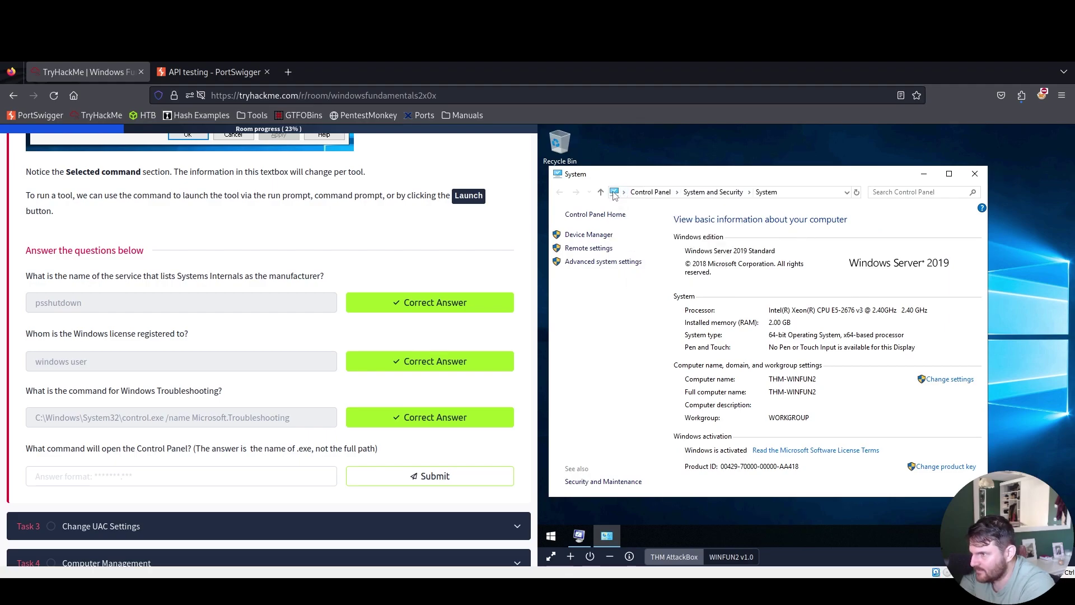
{"action": "left_click", "coordinate": [616, 192]}
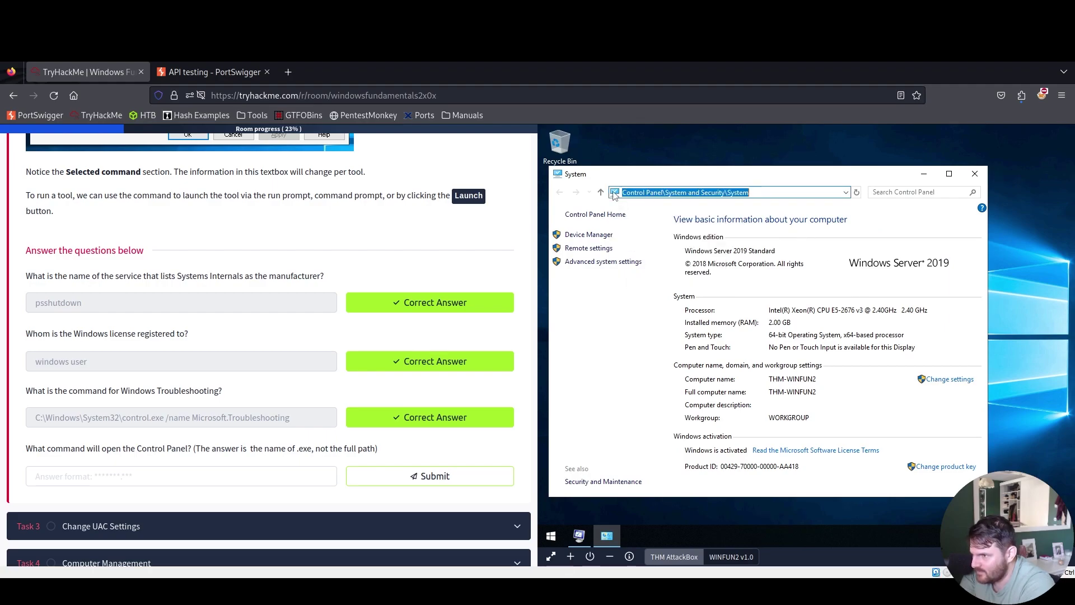
{"action": "left_click", "coordinate": [758, 194]}
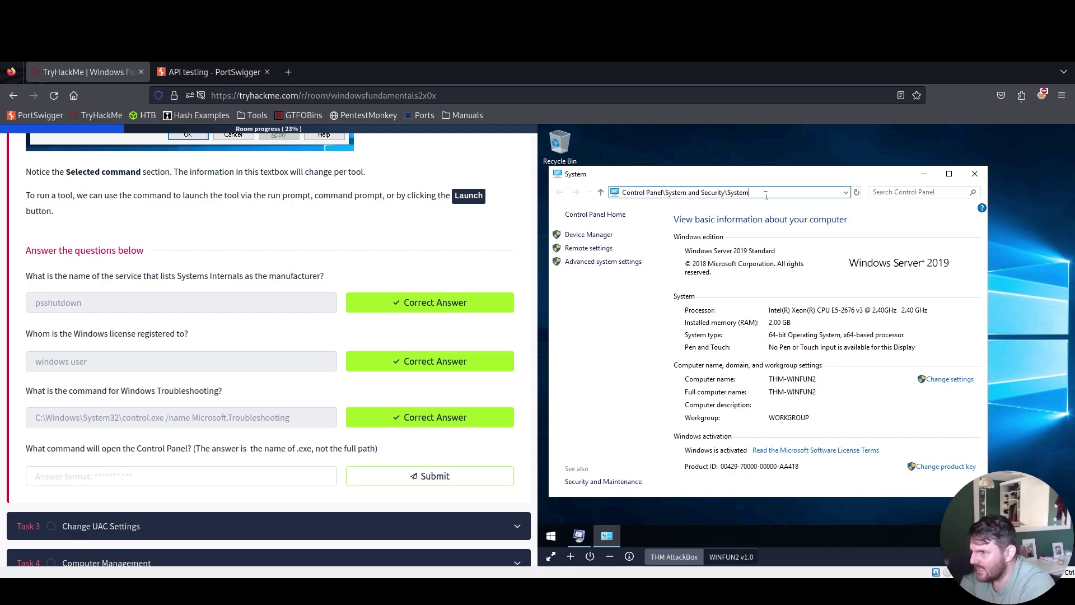
{"action": "left_click", "coordinate": [977, 176]}
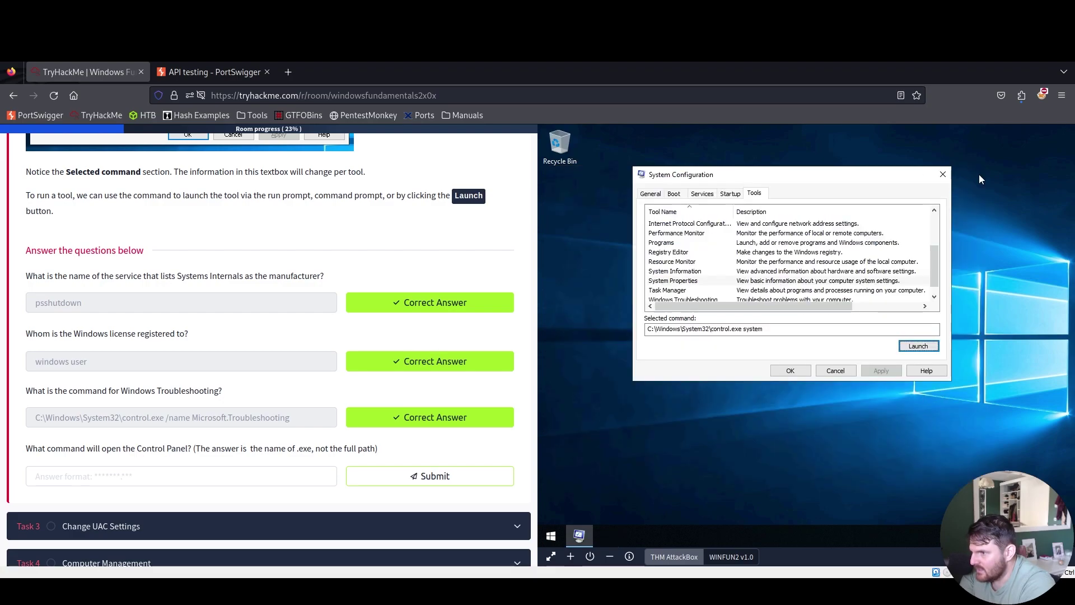
{"action": "left_click", "coordinate": [711, 330]}
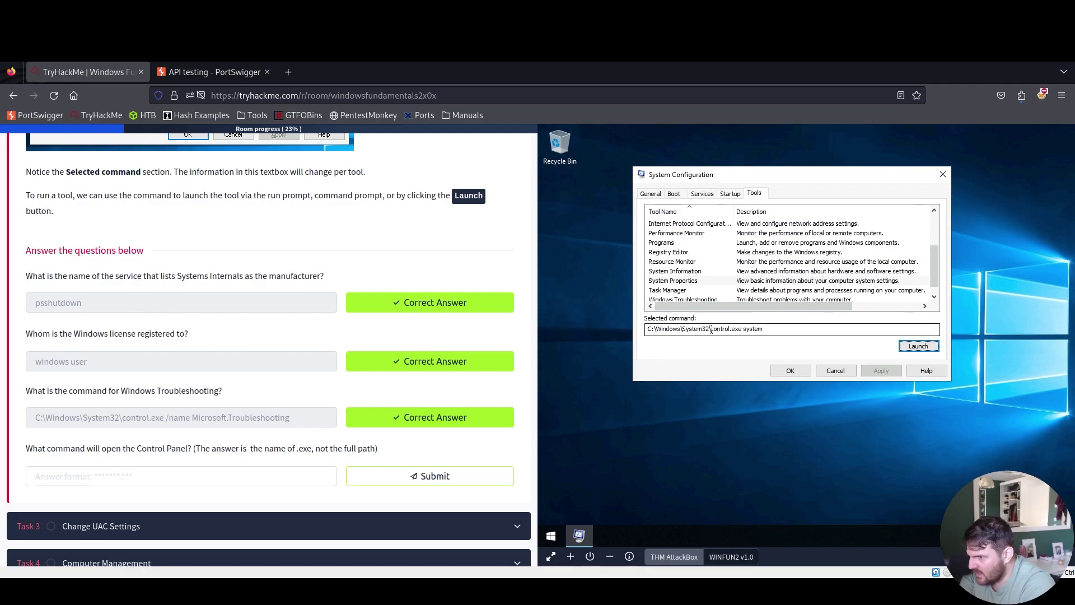
{"action": "left_click_drag", "start_coordinate": [710, 329], "coordinate": [774, 329]}
{"action": "left_click", "coordinate": [767, 329]}
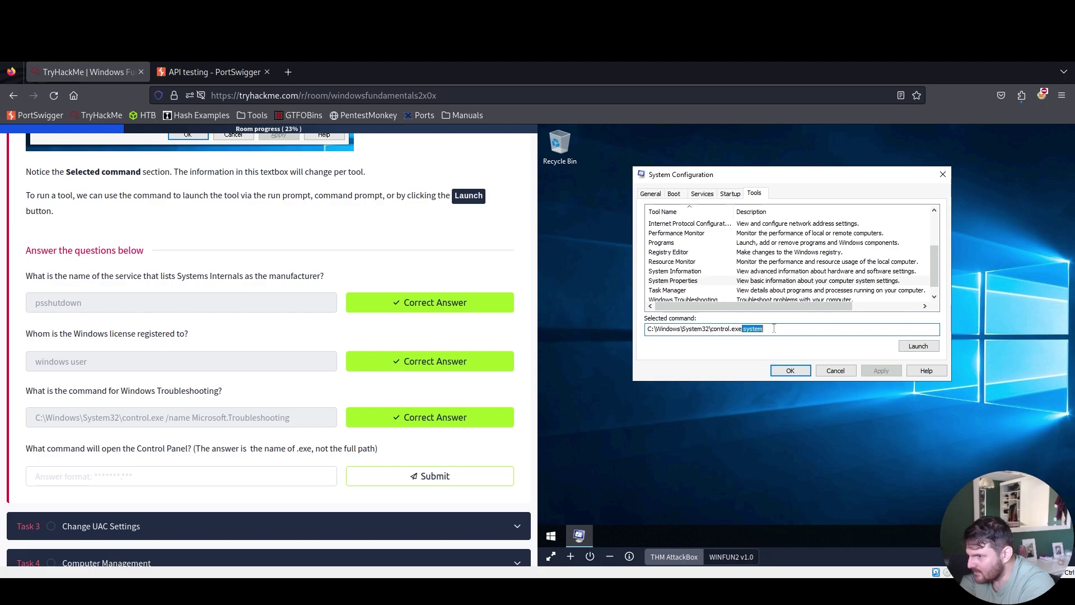
{"action": "left_click", "coordinate": [773, 329]}
Search Start for 'run' and launch the Run utility to check control.exe
{"action": "left_click", "coordinate": [553, 536]}
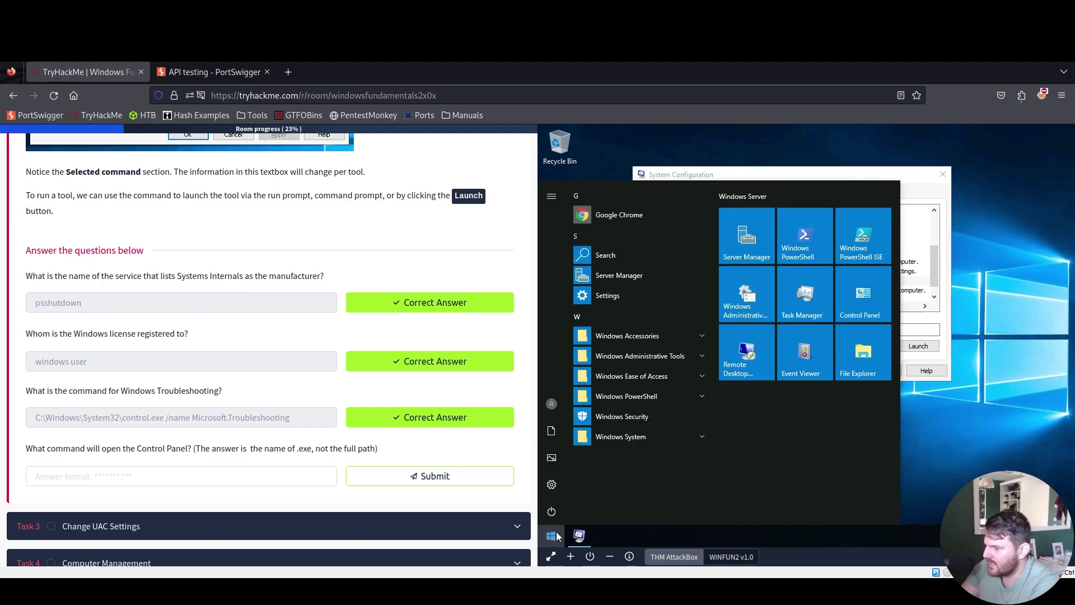
{"action": "type", "text": "run"}
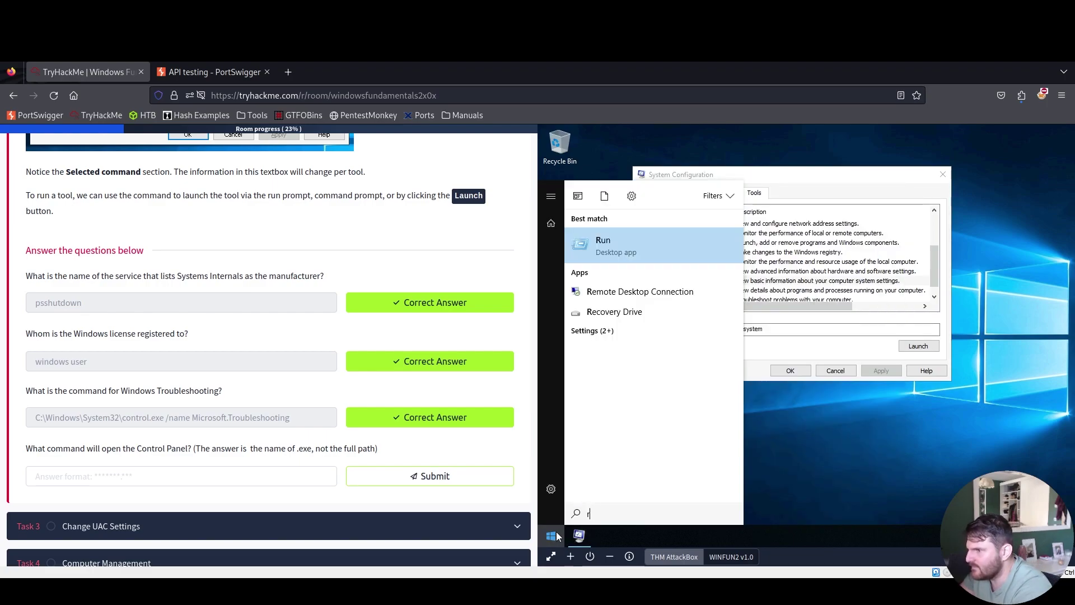
{"action": "left_click", "coordinate": [675, 243]}
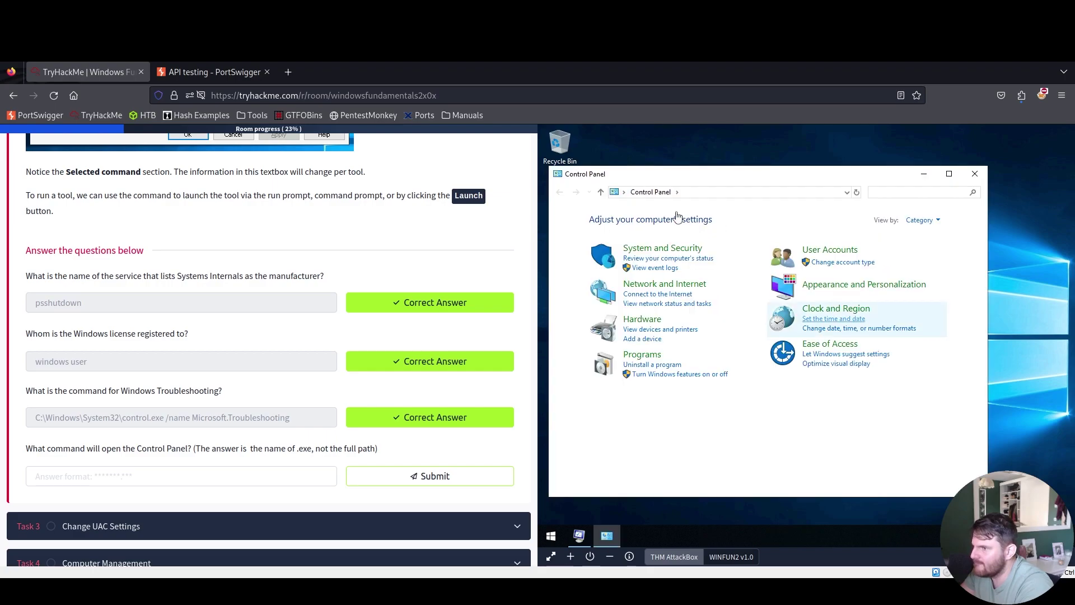
Submit 'control.exe' as the Control Panel answer
{"action": "left_click", "coordinate": [146, 475]}
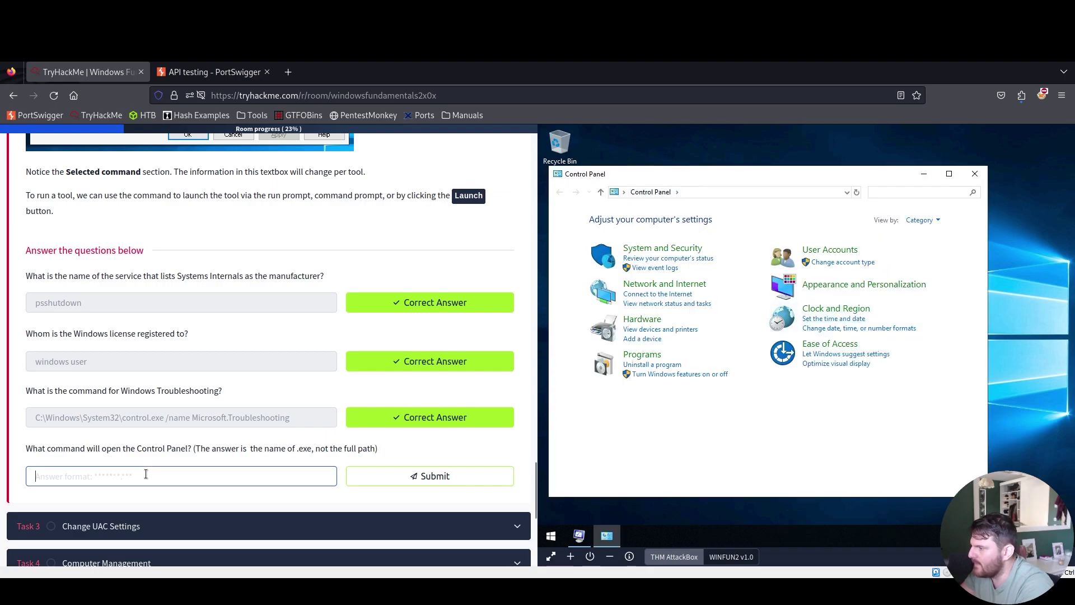
{"action": "type", "text": "control.exe"}
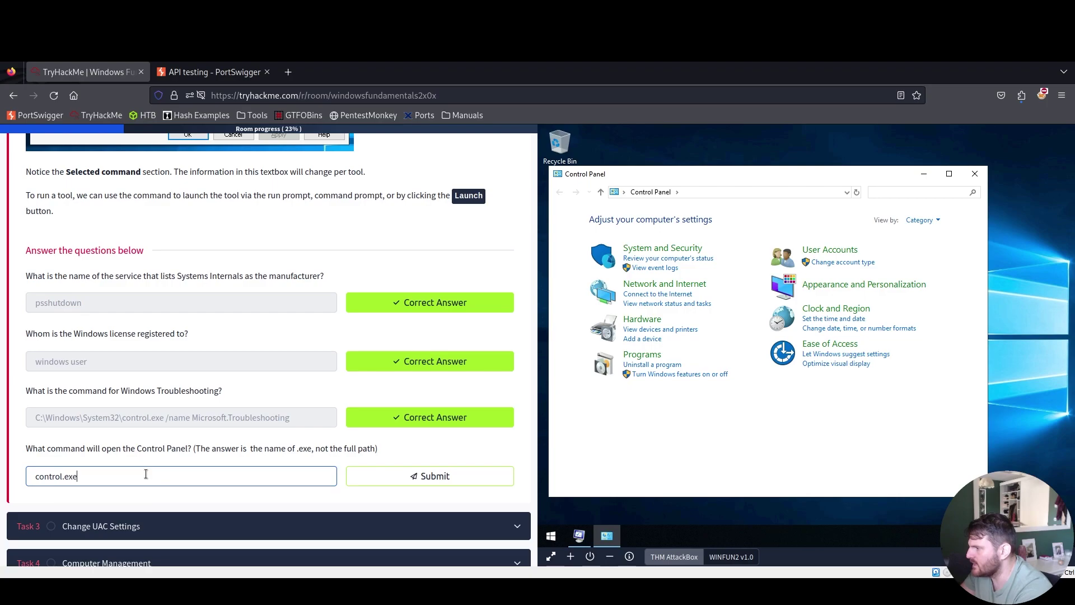
{"action": "key", "text": "Return"}
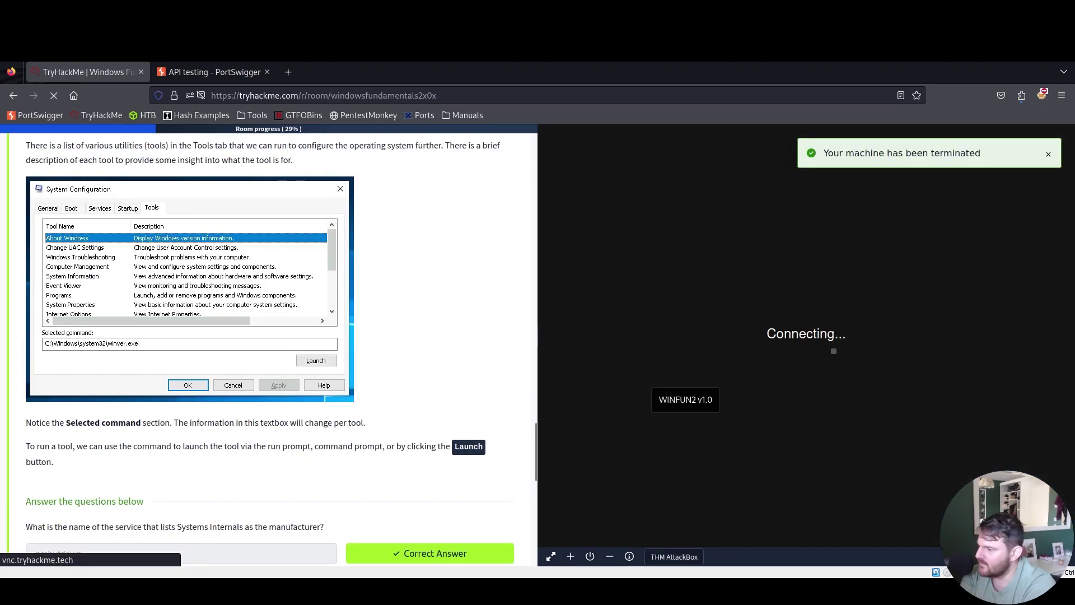